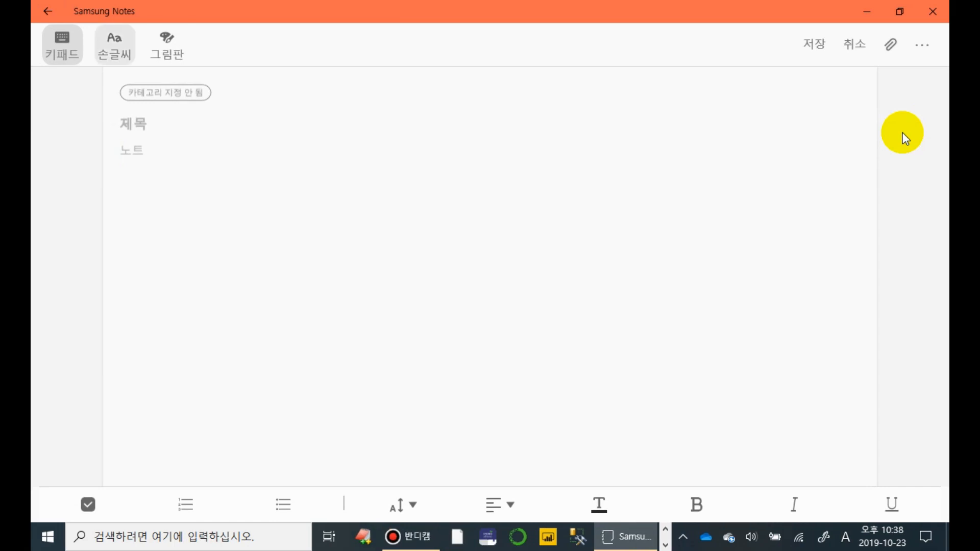
Handwrite "= sum(범위)" near the top of the blank note, underline 범위 and label it 열.
left_click_drag(300, 189, 318, 186)
mouse_move(301, 195)
left_mouse_down()
mouse_move(340, 180)
mouse_move(344, 201)
left_mouse_up()
mouse_move(359, 181)
left_mouse_down()
mouse_move(379, 195)
mouse_move(402, 189)
mouse_move(440, 206)
left_mouse_up()
mouse_move(454, 172)
left_mouse_down()
mouse_move(466, 187)
mouse_move(480, 179)
left_mouse_up()
mouse_move(480, 167)
left_mouse_down()
mouse_move(481, 198)
mouse_move(496, 204)
mouse_move(510, 176)
mouse_move(512, 204)
left_mouse_up()
left_click_drag(523, 173, 521, 204)
left_click_drag(535, 164, 548, 205)
mouse_move(467, 203)
left_mouse_down()
mouse_move(513, 207)
mouse_move(536, 197)
mouse_move(582, 215)
mouse_move(609, 197)
left_mouse_up()
left_click_drag(604, 190, 623, 198)
left_click_drag(626, 182, 643, 223)
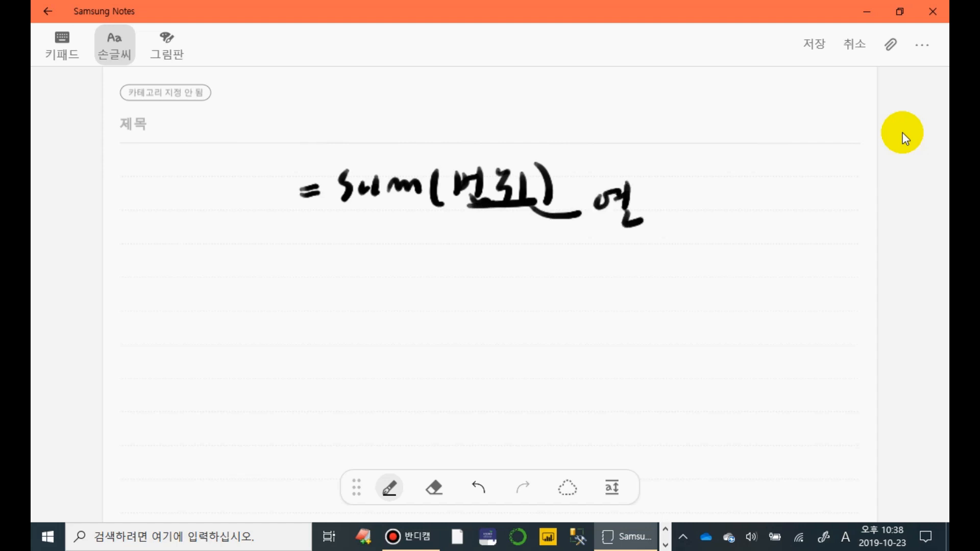
Handwrite "= count(범위)" beneath the sum formula and draw a dividing line between the two.
mouse_move(312, 251)
left_mouse_down()
mouse_move(372, 263)
mouse_move(383, 247)
mouse_move(410, 255)
mouse_move(439, 245)
left_mouse_up()
mouse_move(448, 229)
left_mouse_down()
mouse_move(448, 259)
mouse_move(459, 244)
mouse_move(477, 259)
mouse_move(491, 255)
left_mouse_up()
mouse_move(503, 236)
left_mouse_down()
mouse_move(503, 250)
mouse_move(518, 242)
left_mouse_up()
mouse_move(518, 228)
left_mouse_down()
mouse_move(519, 249)
mouse_move(545, 247)
mouse_move(535, 264)
left_mouse_up()
mouse_move(561, 227)
left_mouse_down()
mouse_move(560, 262)
mouse_move(573, 261)
left_mouse_up()
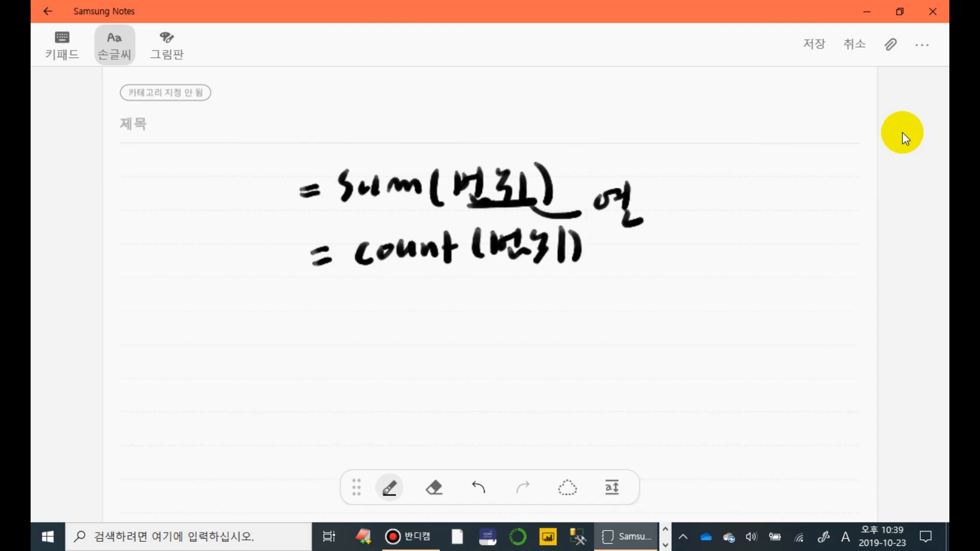
left_click_drag(348, 223, 548, 215)
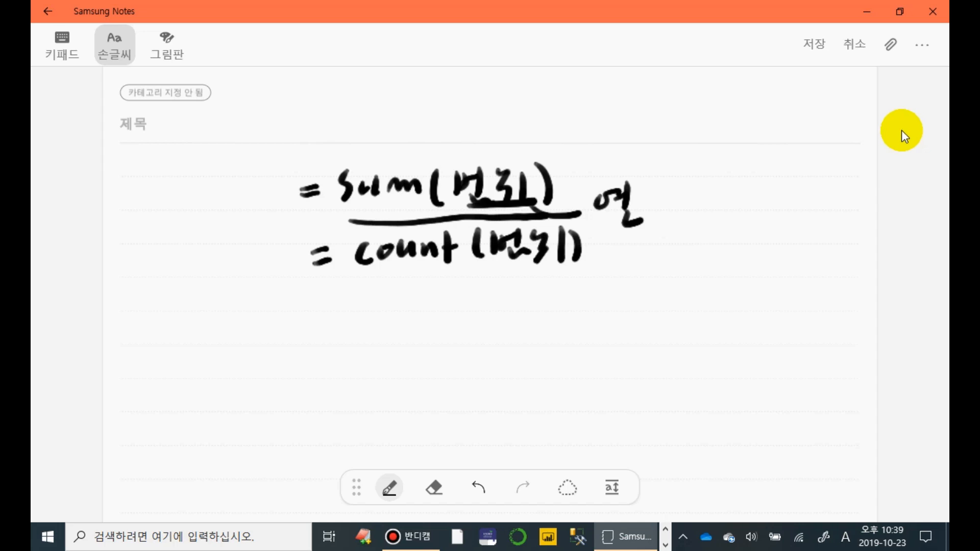
Handwrite "=If(조건, 참, 거짓)" under the count formula and draw a long separator line beneath it.
mouse_move(279, 310)
left_mouse_down()
mouse_move(299, 306)
mouse_move(288, 337)
mouse_move(301, 331)
left_mouse_up()
left_click_drag(320, 289, 311, 341)
left_click_drag(307, 326, 327, 314)
left_click_drag(259, 324, 274, 332)
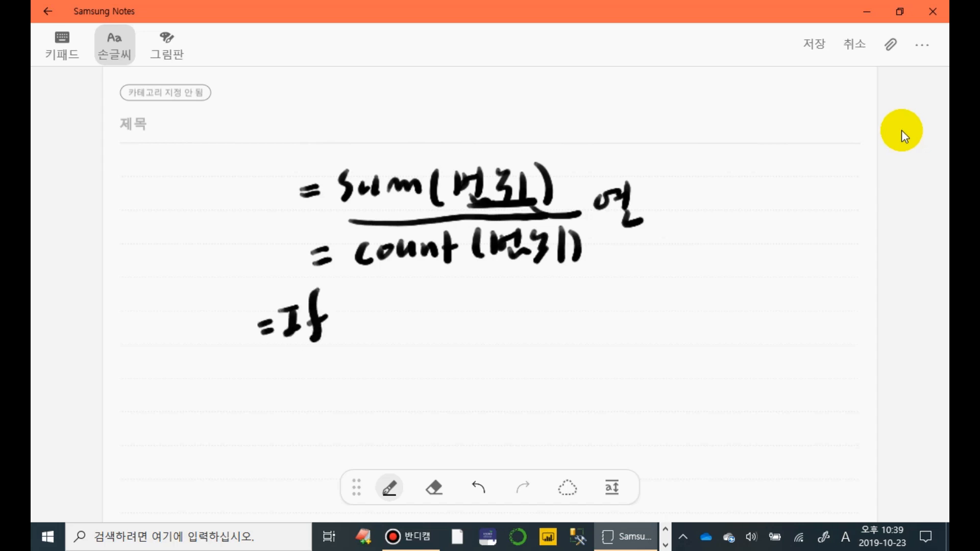
mouse_move(343, 296)
left_mouse_down()
mouse_move(341, 335)
mouse_move(369, 313)
mouse_move(376, 329)
mouse_move(398, 297)
mouse_move(397, 316)
left_mouse_up()
left_click_drag(383, 316, 417, 335)
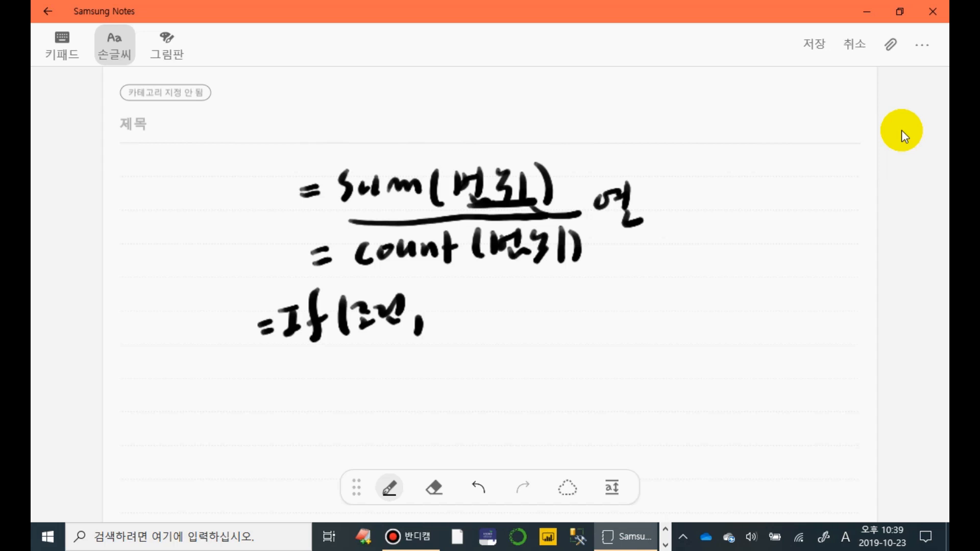
left_click_drag(432, 288, 439, 293)
left_click_drag(435, 295, 447, 312)
mouse_move(452, 287)
left_mouse_down()
mouse_move(452, 312)
mouse_move(462, 304)
left_mouse_up()
mouse_move(441, 314)
left_mouse_down()
mouse_move(450, 327)
mouse_move(465, 321)
left_mouse_up()
left_click_drag(476, 317, 475, 333)
left_click_drag(490, 300, 505, 311)
mouse_move(504, 305)
left_mouse_down()
mouse_move(514, 304)
mouse_move(516, 322)
left_mouse_up()
left_click_drag(521, 294, 547, 305)
mouse_move(545, 284)
left_mouse_down()
mouse_move(546, 312)
mouse_move(532, 324)
left_mouse_up()
left_click_drag(539, 313, 550, 319)
left_click_drag(565, 281, 575, 328)
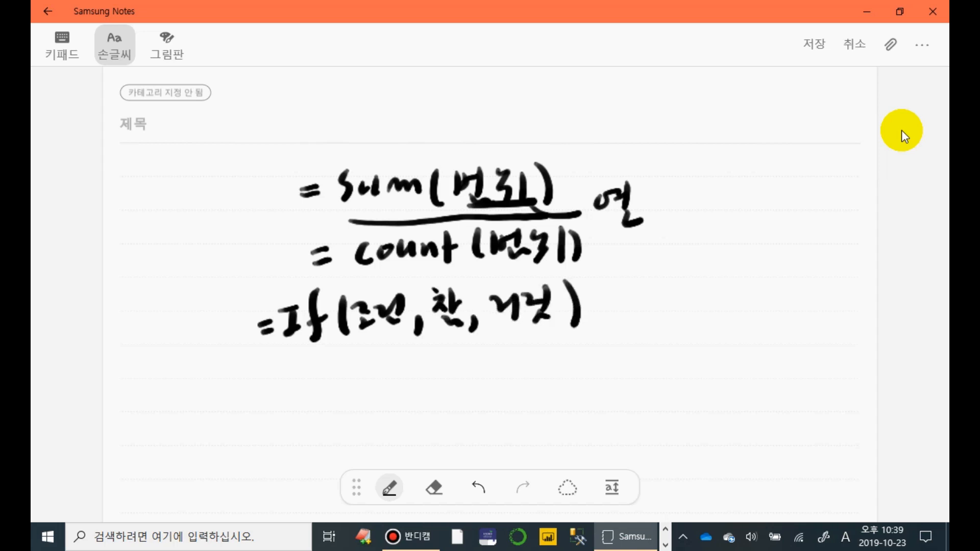
mouse_move(185, 347)
left_mouse_down()
mouse_move(539, 328)
mouse_move(752, 335)
left_mouse_up()
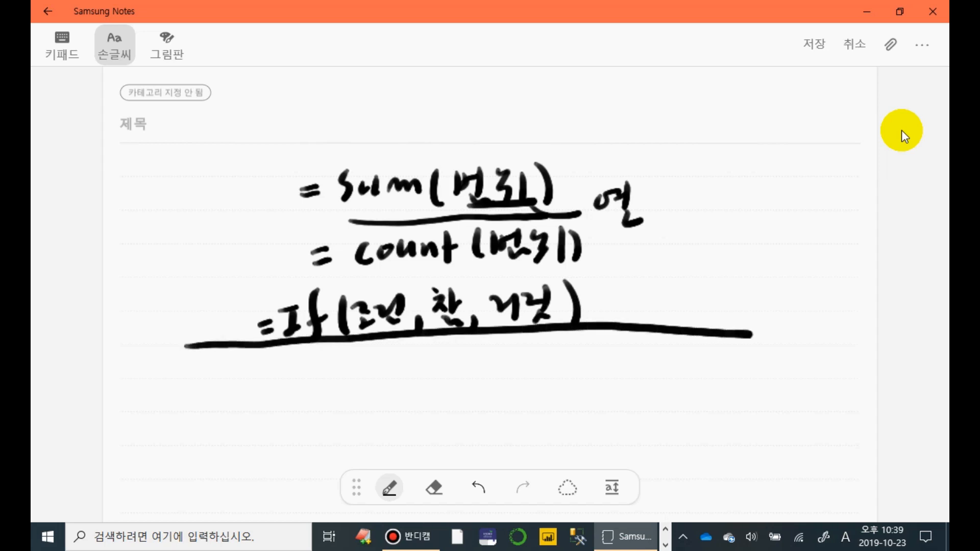
Handwrite "2007 = Sumif" below the separator, box the Sum part and label it 계산.
mouse_move(218, 369)
left_mouse_down()
mouse_move(236, 385)
mouse_move(280, 362)
mouse_move(289, 401)
left_mouse_up()
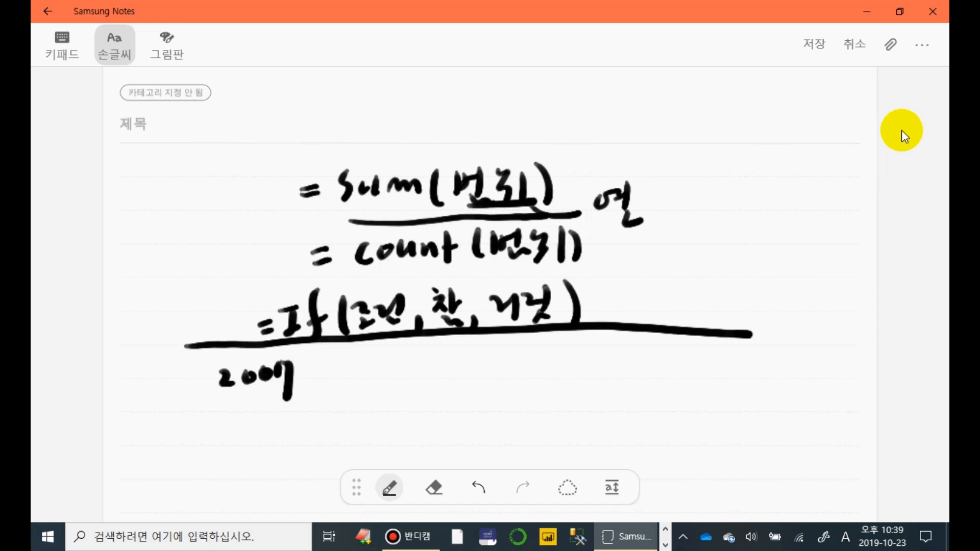
mouse_move(335, 381)
left_mouse_down()
mouse_move(365, 396)
mouse_move(401, 375)
mouse_move(429, 381)
left_mouse_up()
left_click_drag(438, 353, 438, 389)
mouse_move(467, 342)
left_mouse_down()
mouse_move(450, 363)
mouse_move(462, 397)
mouse_move(471, 372)
left_mouse_up()
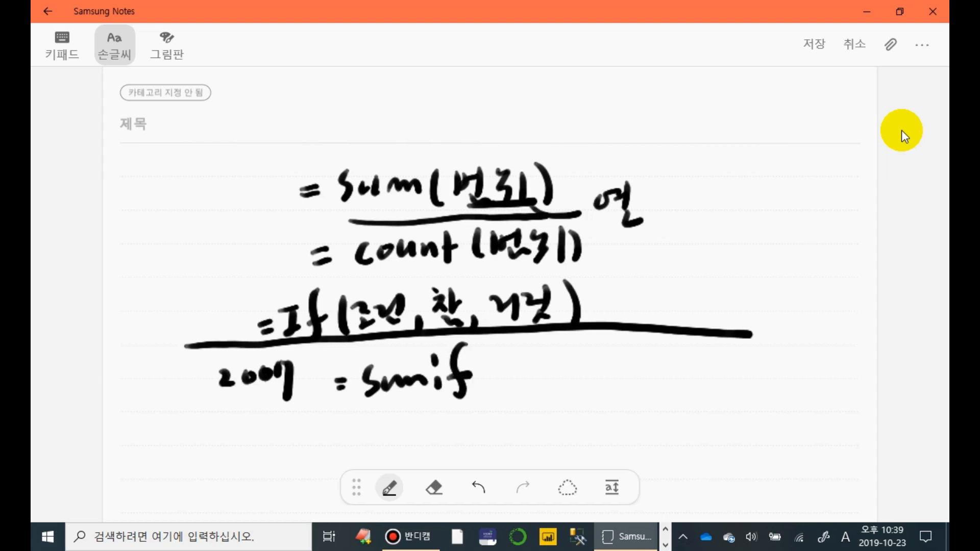
mouse_move(421, 347)
left_mouse_down()
mouse_move(427, 394)
mouse_move(362, 399)
mouse_move(353, 367)
mouse_move(420, 350)
left_mouse_up()
mouse_move(359, 408)
left_mouse_down()
mouse_move(377, 423)
mouse_move(394, 408)
mouse_move(401, 431)
mouse_move(413, 412)
left_mouse_up()
mouse_move(411, 409)
left_mouse_down()
mouse_move(425, 414)
mouse_move(424, 427)
left_mouse_up()
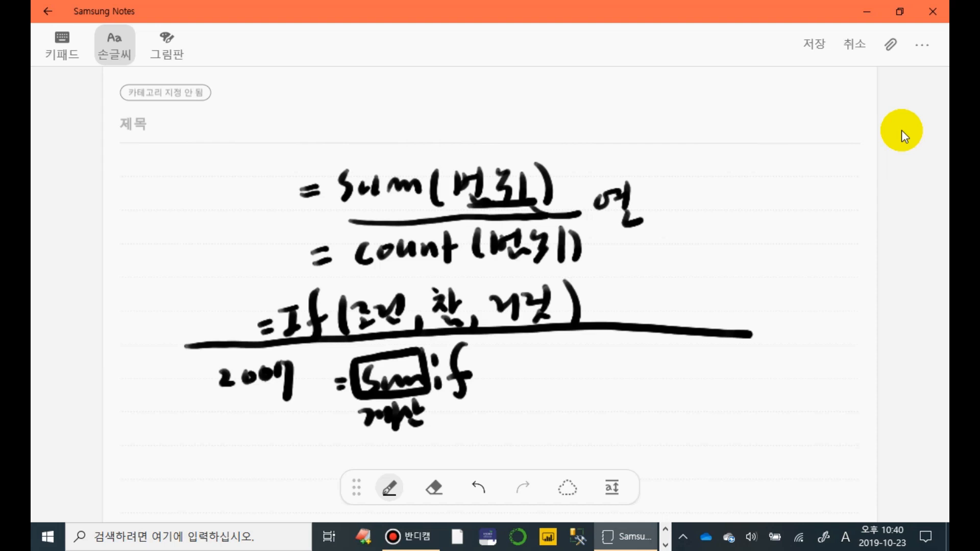
Circle the "if" part of Sumif and point an arrow from it to the handwritten note "조건 Filter".
mouse_move(438, 404)
left_mouse_down()
mouse_move(424, 388)
mouse_move(426, 344)
mouse_move(470, 337)
mouse_move(482, 382)
mouse_move(449, 407)
mouse_move(438, 401)
mouse_move(513, 407)
mouse_move(507, 415)
mouse_move(535, 403)
left_mouse_up()
mouse_move(534, 385)
left_mouse_down()
mouse_move(547, 403)
mouse_move(583, 380)
left_mouse_up()
left_click_drag(572, 385, 576, 414)
mouse_move(576, 401)
left_mouse_down()
mouse_move(589, 396)
mouse_move(607, 411)
left_mouse_up()
left_click(594, 401)
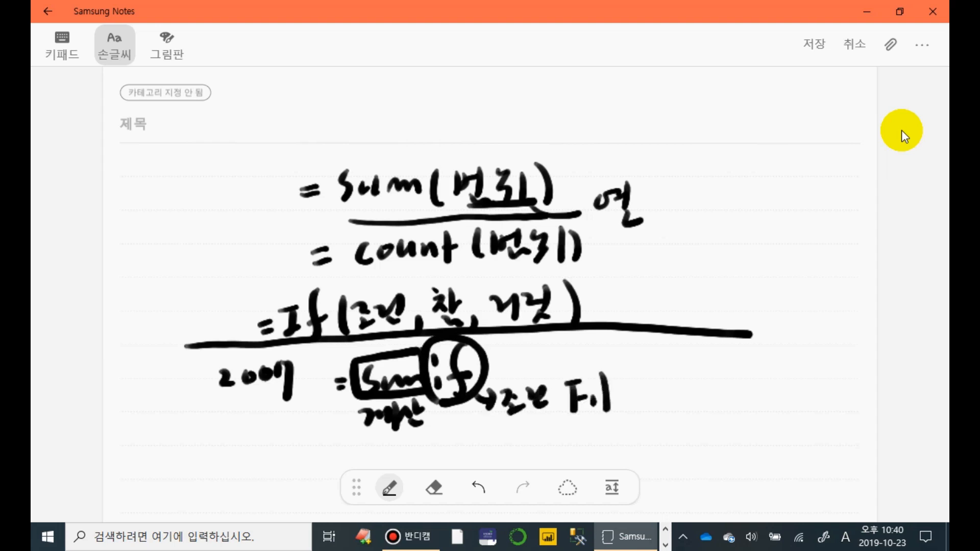
left_click_drag(616, 368, 618, 409)
mouse_move(609, 386)
left_mouse_down()
mouse_move(638, 387)
mouse_move(652, 412)
left_mouse_up()
left_click_drag(651, 395, 674, 388)
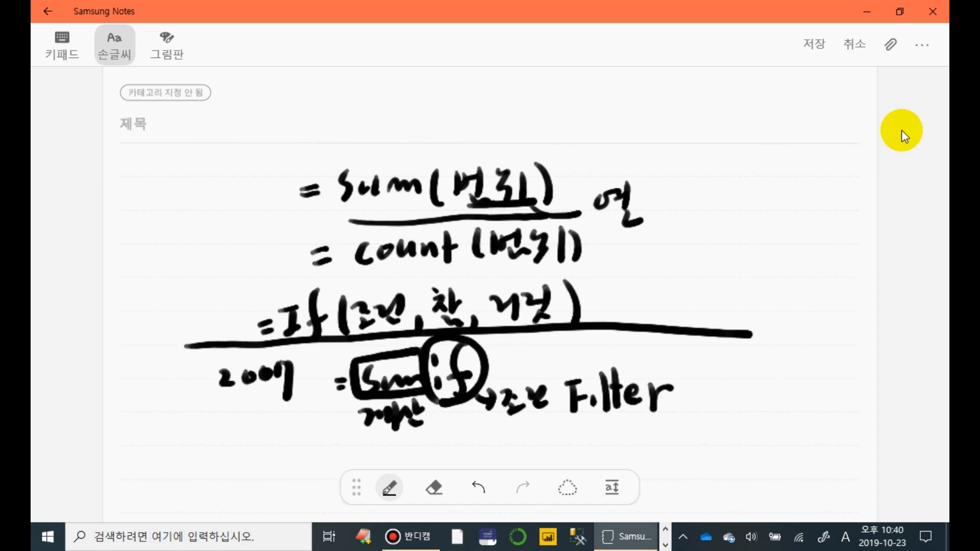
Handwrite the arguments "(조건, 범위)" after Sumif, above the Filter note.
left_click_drag(536, 338, 534, 376)
left_click_drag(543, 341, 563, 358)
left_click_drag(554, 364, 585, 356)
left_click_drag(579, 348, 602, 360)
left_click_drag(589, 369, 644, 366)
mouse_move(645, 340)
left_mouse_down()
mouse_move(658, 362)
mouse_move(670, 361)
left_mouse_up()
left_click_drag(653, 358, 681, 367)
mouse_move(677, 347)
left_mouse_down()
mouse_move(688, 341)
mouse_move(695, 358)
left_mouse_up()
mouse_move(689, 351)
left_mouse_down()
mouse_move(703, 371)
mouse_move(717, 366)
left_mouse_up()
left_click_drag(721, 337, 729, 367)
left_click(734, 360)
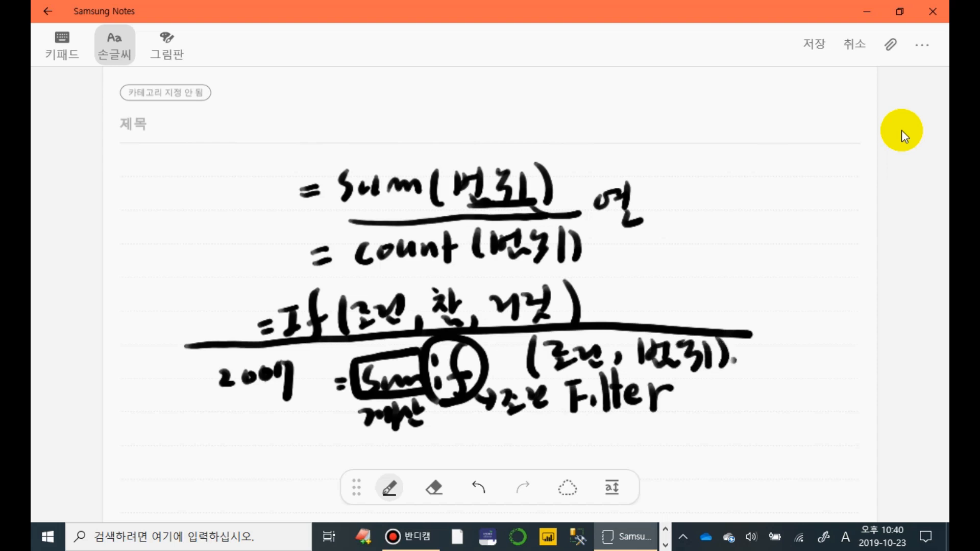
Sketch a small cross-table with header marks and value dots below Sumif, enclose it in an oval and draw an arrow pointing right.
scroll(902, 130, "down", 2)
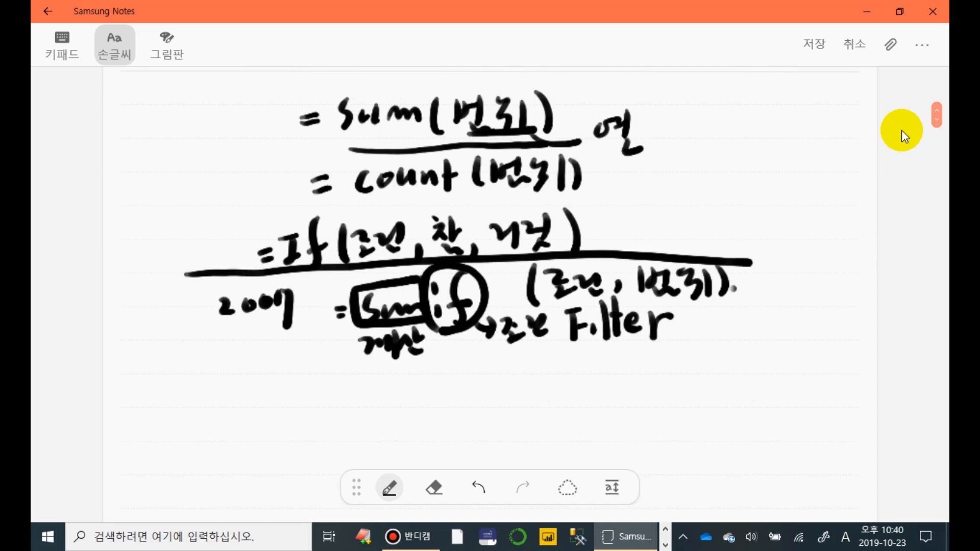
scroll(904, 126, "down", 2)
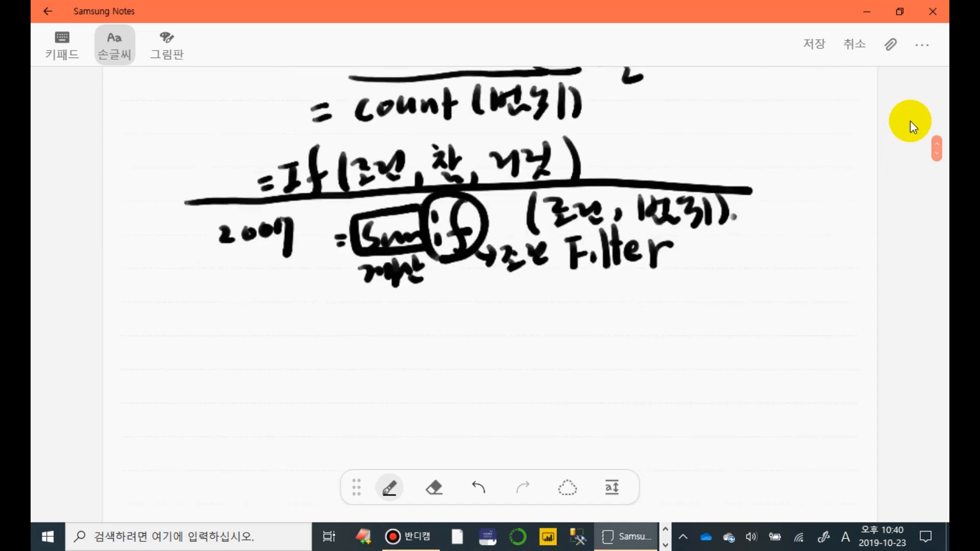
left_click_drag(391, 319, 514, 312)
left_click_drag(415, 295, 417, 351)
mouse_move(428, 292)
left_mouse_down()
mouse_move(432, 311)
mouse_move(503, 299)
left_mouse_up()
mouse_move(365, 320)
left_mouse_down()
mouse_move(391, 345)
mouse_move(379, 366)
mouse_move(388, 369)
left_mouse_up()
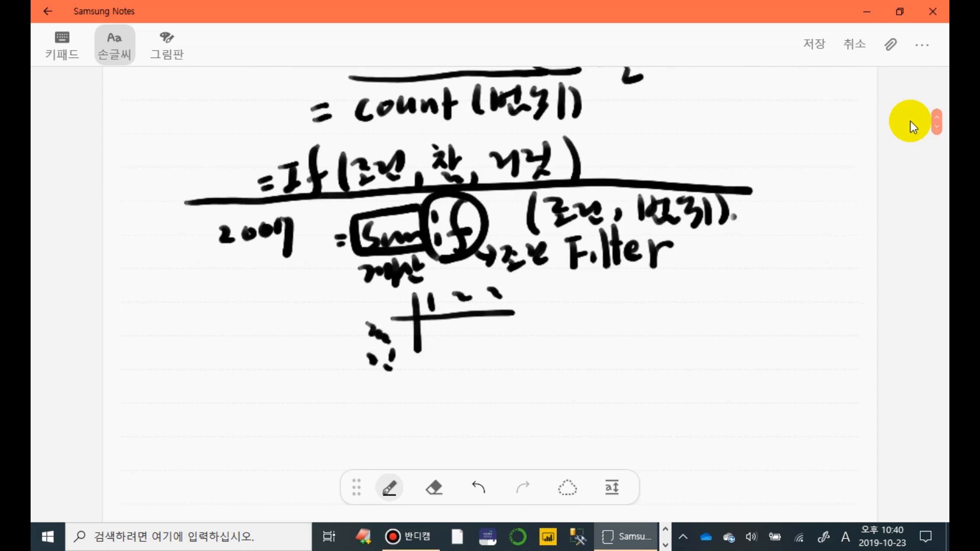
left_click_drag(434, 328, 445, 332)
left_click(478, 326)
left_click(501, 323)
left_click(437, 353)
left_click(476, 352)
mouse_move(476, 382)
left_mouse_down()
mouse_move(519, 361)
mouse_move(353, 327)
mouse_move(540, 305)
mouse_move(516, 364)
mouse_move(598, 328)
mouse_move(593, 341)
left_mouse_up()
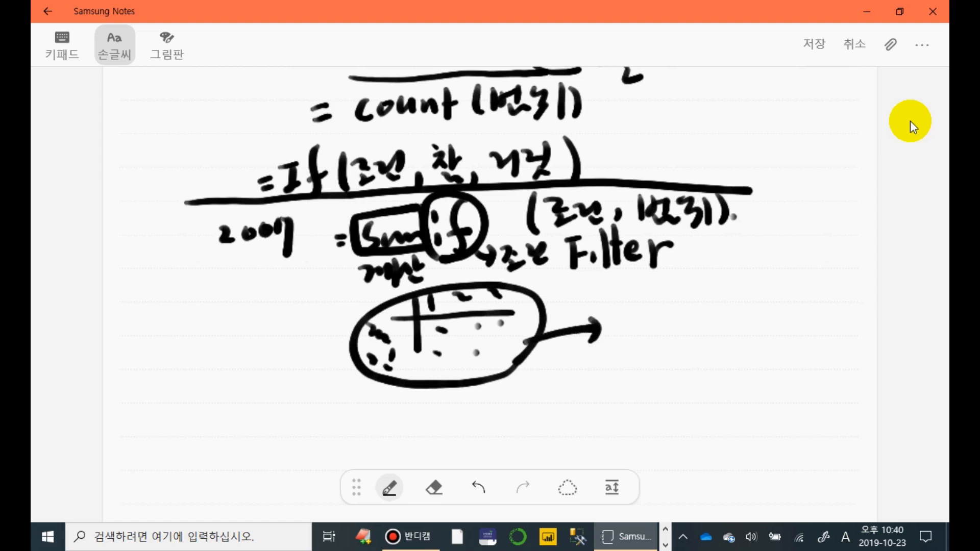
Sketch a three-column table with headings beyond the arrow, and circle the cross-table's row labels and values.
left_click_drag(612, 311, 760, 308)
left_click_drag(676, 278, 683, 364)
mouse_move(636, 276)
left_mouse_down()
mouse_move(626, 287)
mouse_move(658, 306)
left_mouse_up()
mouse_move(401, 331)
left_mouse_down()
mouse_move(403, 377)
mouse_move(372, 316)
mouse_move(409, 372)
left_mouse_up()
mouse_move(699, 275)
left_mouse_down()
mouse_move(726, 273)
mouse_move(732, 297)
mouse_move(753, 271)
mouse_move(776, 273)
left_mouse_up()
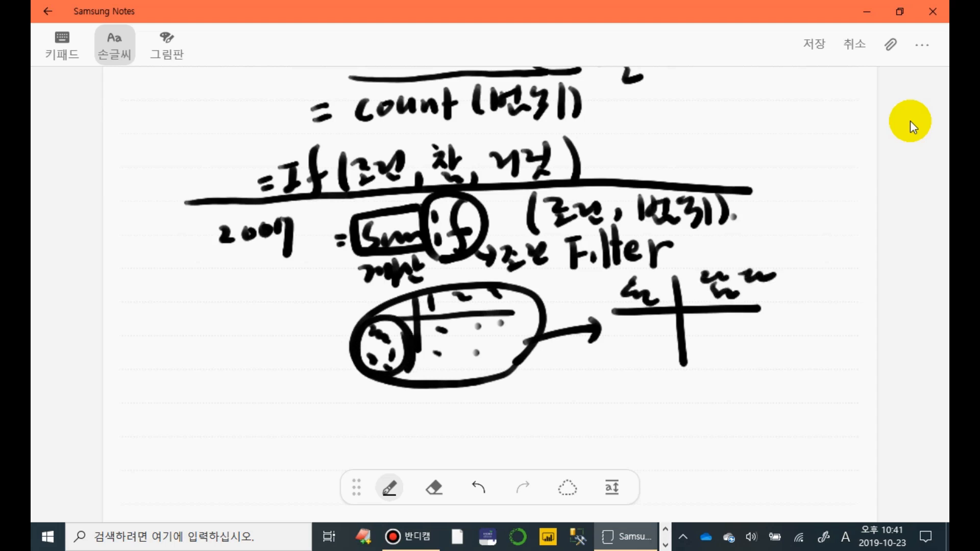
mouse_move(431, 326)
left_mouse_down()
mouse_move(523, 314)
mouse_move(510, 375)
mouse_move(434, 359)
mouse_move(451, 320)
left_mouse_up()
left_click_drag(772, 249, 774, 377)
left_click_drag(752, 306, 833, 301)
left_click_drag(781, 262, 826, 297)
left_click_drag(823, 261, 838, 282)
left_click_drag(834, 262, 851, 286)
left_click_drag(855, 253, 858, 280)
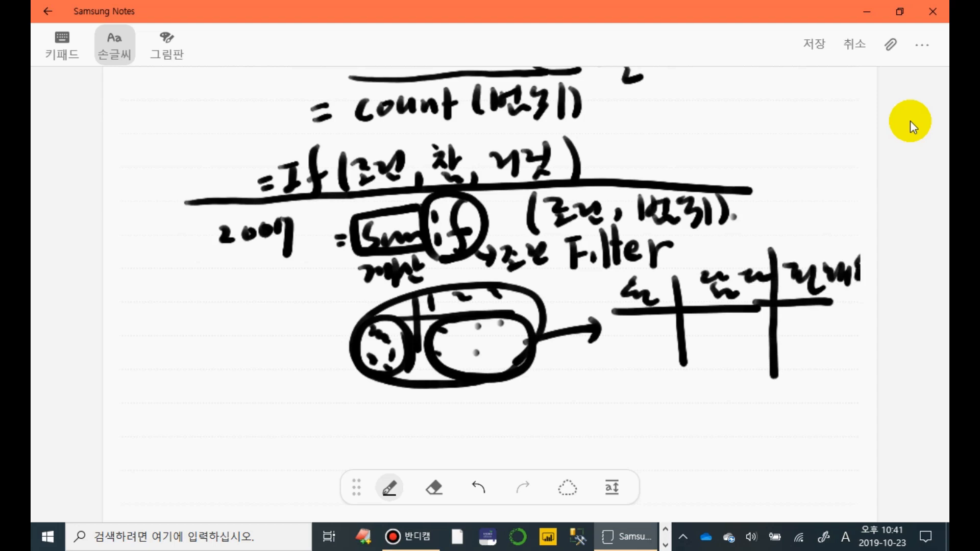
Enclose the three-column table in a large oval and draw an arrow from it toward the lower left.
mouse_move(818, 393)
left_mouse_down()
mouse_move(640, 364)
mouse_move(618, 273)
mouse_move(780, 245)
mouse_move(859, 259)
left_mouse_up()
mouse_move(859, 330)
left_mouse_down()
mouse_move(827, 383)
mouse_move(783, 397)
left_mouse_up()
mouse_move(645, 341)
left_mouse_down()
mouse_move(567, 371)
mouse_move(571, 357)
mouse_move(580, 382)
left_mouse_up()
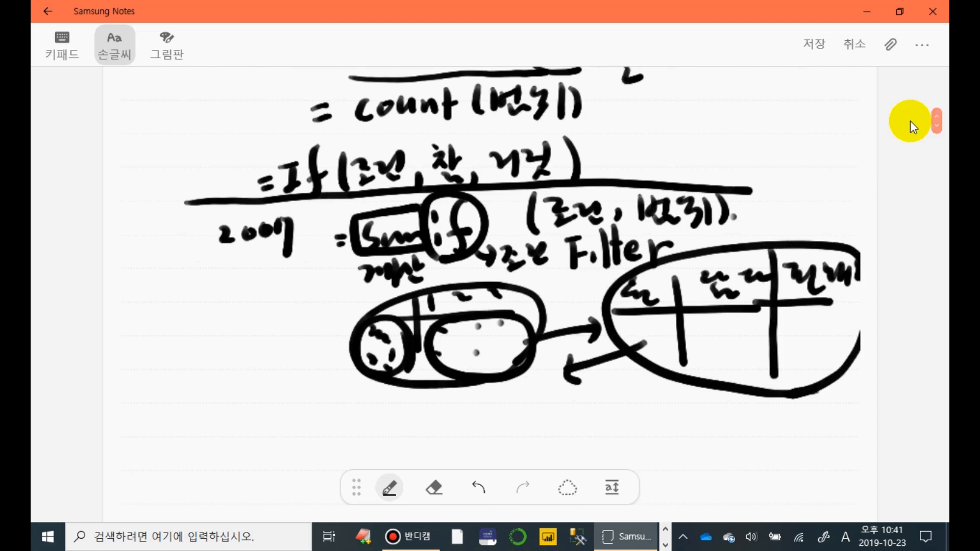
Handwrite "함수 → DAX" beneath the two table sketches and underline DAX.
left_click_drag(503, 388, 516, 401)
mouse_move(510, 406)
left_mouse_down()
mouse_move(518, 415)
mouse_move(520, 406)
left_mouse_up()
mouse_move(534, 382)
left_mouse_down()
mouse_move(534, 407)
mouse_move(551, 422)
mouse_move(553, 398)
left_mouse_up()
mouse_move(553, 411)
left_mouse_down()
mouse_move(576, 406)
mouse_move(574, 427)
left_mouse_up()
left_click_drag(591, 405, 627, 403)
mouse_move(615, 390)
left_mouse_down()
mouse_move(616, 414)
mouse_move(676, 395)
mouse_move(664, 422)
left_mouse_up()
mouse_move(682, 422)
left_mouse_down()
mouse_move(696, 388)
mouse_move(704, 414)
mouse_move(706, 404)
left_mouse_up()
left_click_drag(732, 392, 708, 436)
left_click_drag(706, 394, 744, 422)
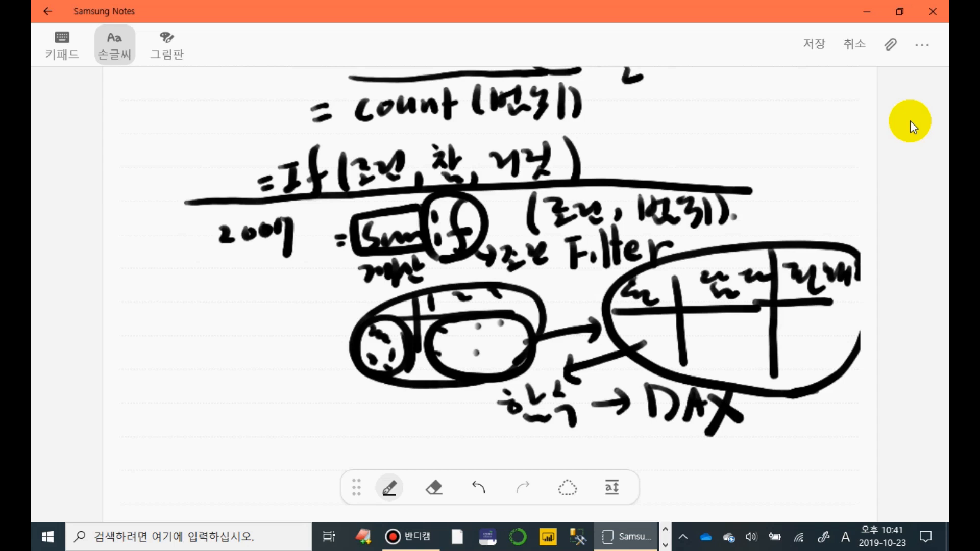
left_click_drag(650, 431, 746, 426)
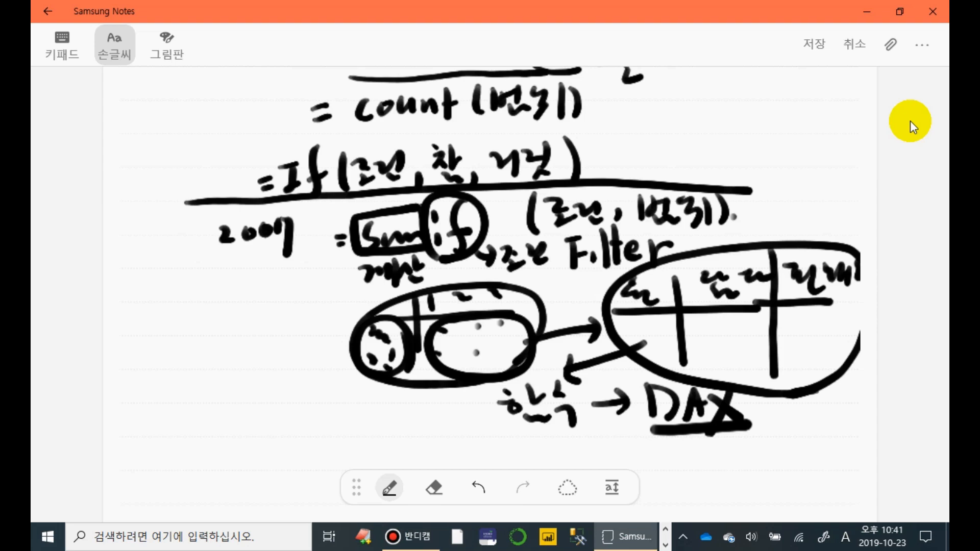
Add dots around the first column divider in the three-column table's heading row and inside the cross-table's values circle.
left_click_drag(664, 287, 681, 294)
left_click(491, 335)
left_click(685, 297)
left_click(507, 335)
left_click(684, 295)
left_click(508, 330)
Circle the word 함수 and draw a long separator line beneath the sketches.
scroll(910, 120, "down", 3)
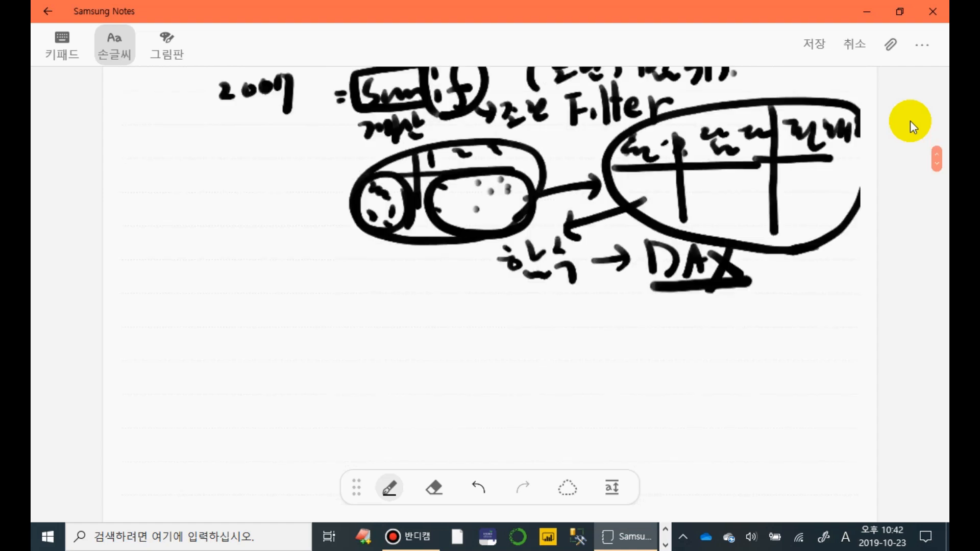
mouse_move(511, 252)
left_mouse_down()
mouse_move(575, 287)
mouse_move(540, 256)
left_mouse_up()
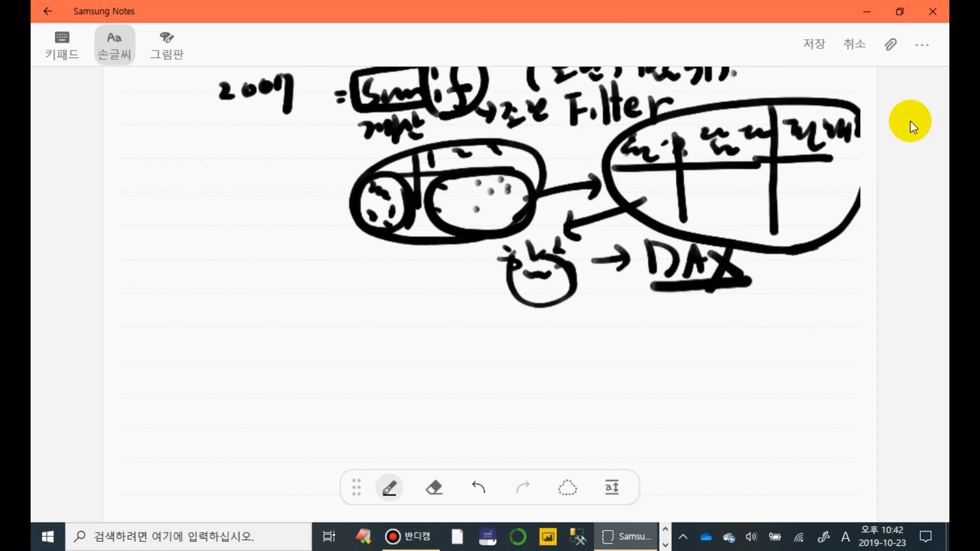
left_click_drag(265, 328, 805, 321)
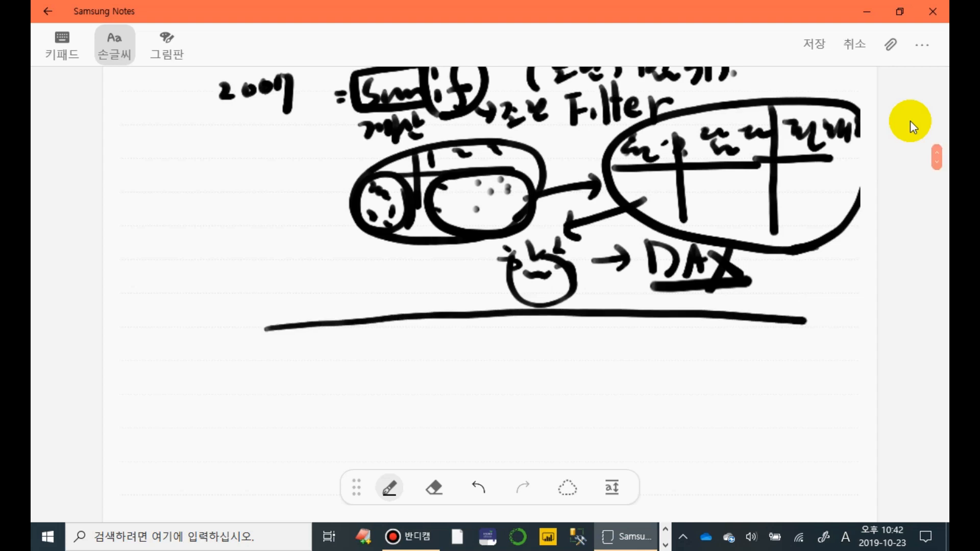
Handwrite "= Calculate(계산, Filter)" below the new separator line.
left_click_drag(321, 352, 392, 372)
left_click_drag(399, 328, 404, 373)
mouse_move(422, 348)
left_mouse_down()
mouse_move(411, 363)
mouse_move(426, 368)
left_mouse_up()
left_click_drag(442, 348, 449, 370)
left_click_drag(459, 320, 460, 375)
mouse_move(481, 352)
left_mouse_down()
mouse_move(470, 368)
mouse_move(493, 369)
left_mouse_up()
mouse_move(497, 332)
left_mouse_down()
mouse_move(503, 373)
mouse_move(507, 347)
mouse_move(536, 367)
left_mouse_up()
mouse_move(553, 318)
left_mouse_down()
mouse_move(549, 372)
mouse_move(564, 383)
left_mouse_up()
mouse_move(565, 339)
left_mouse_down()
mouse_move(571, 359)
mouse_move(591, 364)
left_mouse_up()
mouse_move(602, 330)
left_mouse_down()
mouse_move(601, 376)
mouse_move(612, 349)
left_mouse_up()
mouse_move(632, 329)
left_mouse_down()
mouse_move(638, 377)
mouse_move(666, 383)
left_mouse_up()
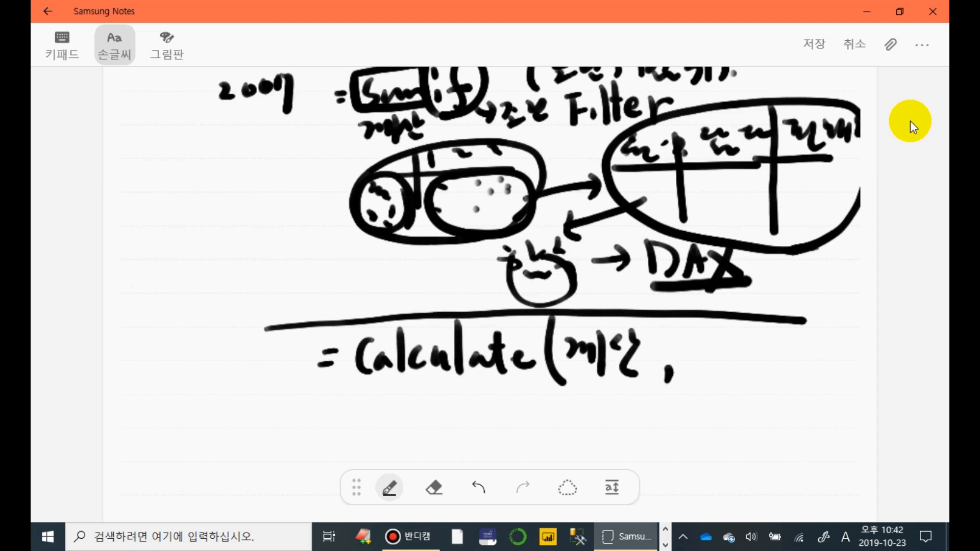
mouse_move(684, 334)
left_mouse_down()
mouse_move(706, 330)
mouse_move(686, 380)
mouse_move(703, 354)
left_mouse_up()
left_click_drag(713, 354, 709, 369)
mouse_move(725, 322)
left_mouse_down()
mouse_move(719, 372)
mouse_move(719, 349)
mouse_move(734, 374)
mouse_move(748, 345)
mouse_move(765, 363)
mouse_move(789, 348)
mouse_move(807, 383)
left_mouse_up()
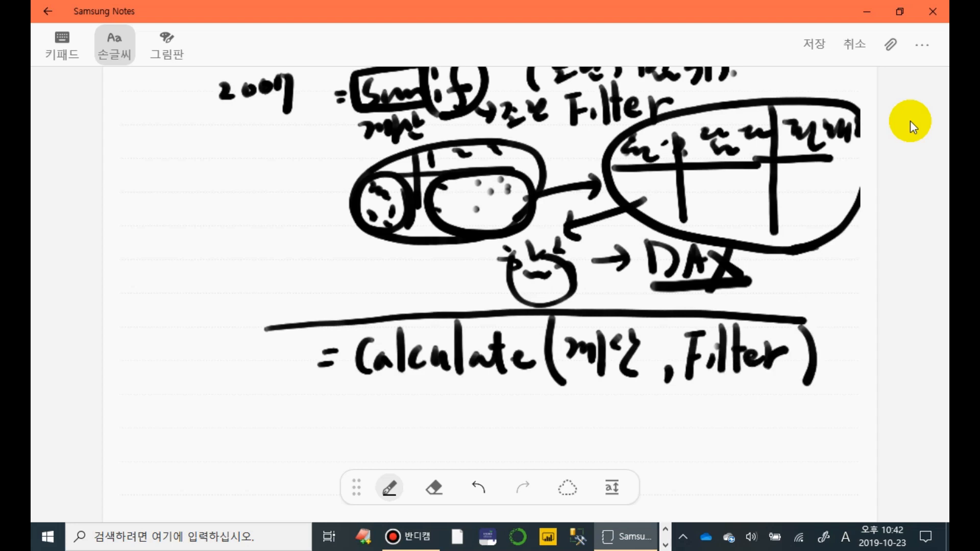
Handwrite a "=Sumx" formula with two range arguments in parentheses under the Calculate formula.
left_click_drag(328, 402, 345, 401)
mouse_move(327, 416)
left_mouse_down()
mouse_move(344, 415)
mouse_move(351, 439)
left_mouse_up()
left_click_drag(375, 406, 410, 408)
mouse_move(430, 395)
left_mouse_down()
mouse_move(408, 439)
mouse_move(432, 427)
mouse_move(449, 434)
left_mouse_up()
left_click_drag(462, 392, 460, 425)
left_click_drag(474, 392, 473, 424)
left_click_drag(488, 399, 487, 419)
mouse_move(477, 409)
left_mouse_down()
mouse_move(487, 409)
mouse_move(495, 432)
left_mouse_up()
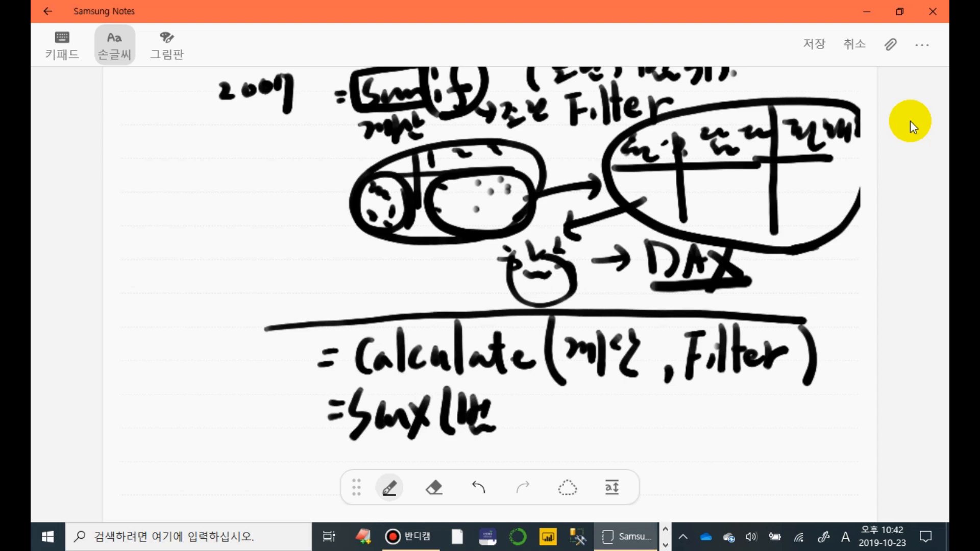
mouse_move(491, 397)
left_mouse_down()
mouse_move(510, 396)
mouse_move(505, 434)
left_mouse_up()
left_click_drag(529, 413, 524, 430)
mouse_move(540, 393)
left_mouse_down()
mouse_move(542, 418)
mouse_move(564, 419)
mouse_move(571, 434)
left_mouse_up()
left_click(588, 419)
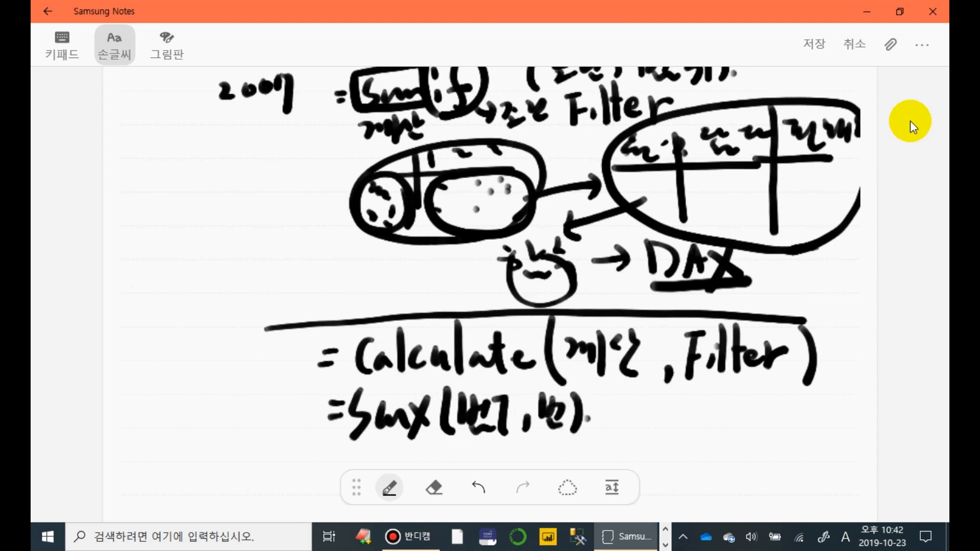
Handwrite an abbreviated formula wrapping "Sumx" in parentheses beside the first Sumx formula.
mouse_move(623, 412)
left_mouse_down()
mouse_move(642, 410)
mouse_move(638, 423)
left_mouse_up()
mouse_move(673, 388)
left_mouse_down()
mouse_move(664, 436)
mouse_move(734, 418)
left_mouse_up()
mouse_move(757, 380)
left_mouse_down()
mouse_move(746, 426)
mouse_move(759, 426)
left_mouse_up()
mouse_move(759, 426)
left_mouse_down()
mouse_move(799, 413)
mouse_move(815, 423)
left_mouse_up()
left_click_drag(829, 393, 804, 438)
left_click_drag(813, 397, 828, 416)
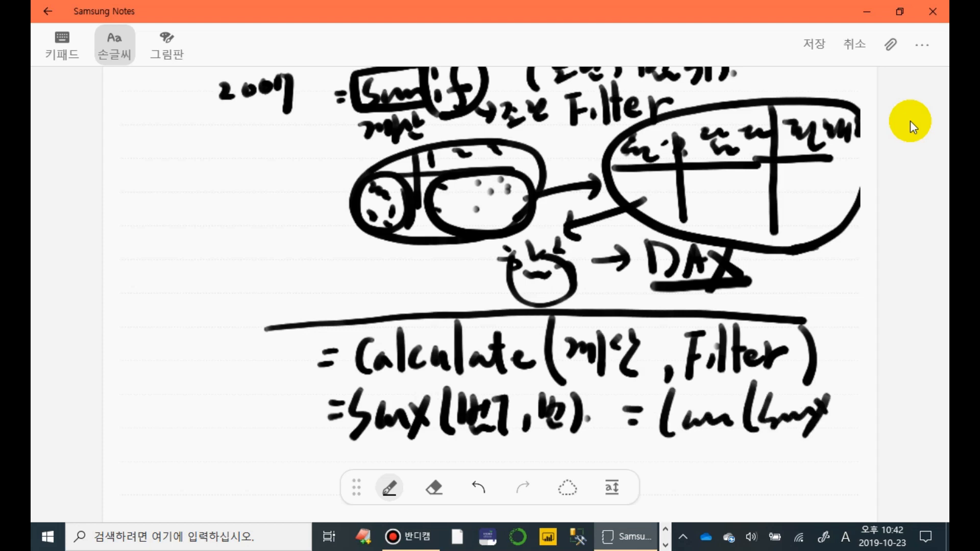
left_click_drag(845, 384, 847, 426)
Underline Sumx inside the wrapped formula and the first Sumx formula, and add a mark below its equals sign.
left_click(688, 432)
left_click_drag(768, 433, 830, 431)
left_click_drag(366, 438, 565, 435)
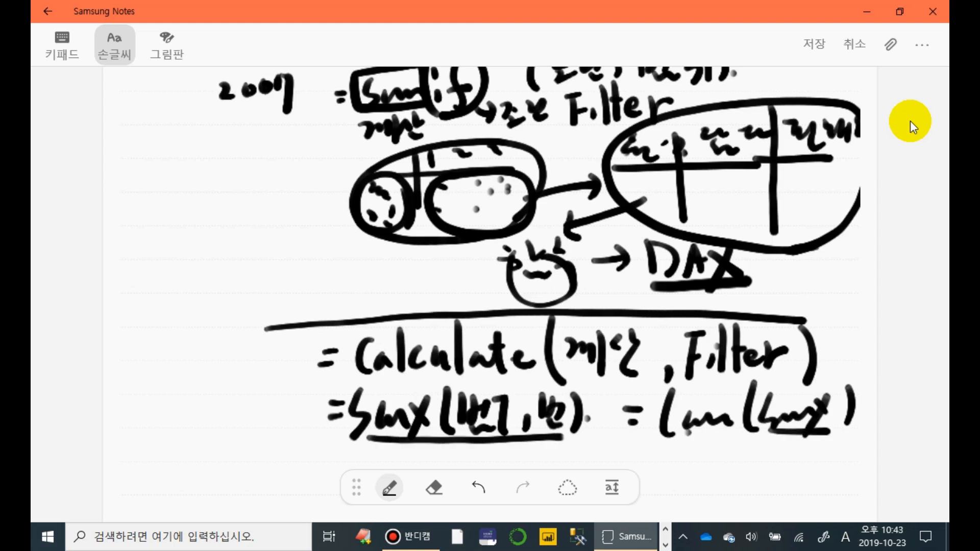
left_click_drag(335, 425, 331, 442)
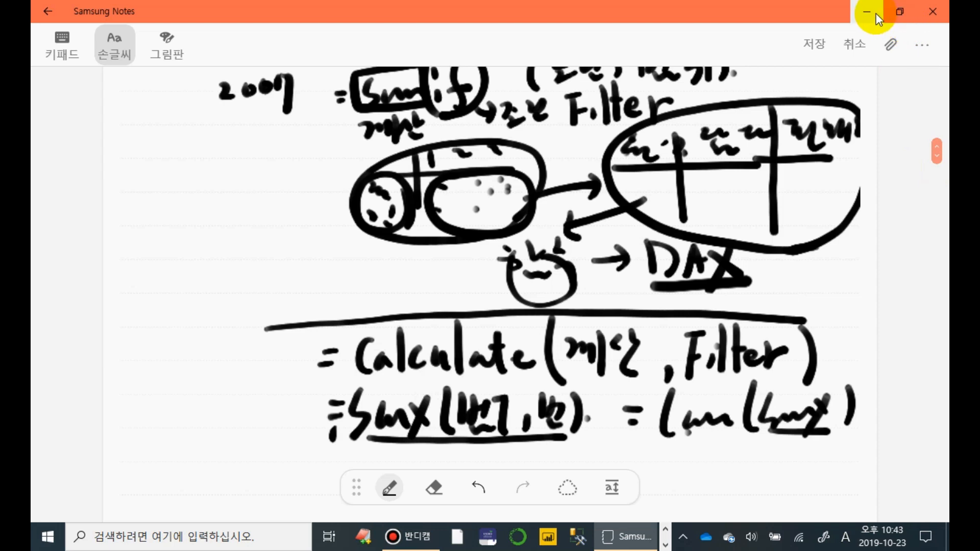
Leave the handwritten notes for the Excel workbook and select product code cells C5 and C6 on the SUMIFS sheet.
left_click(928, 9)
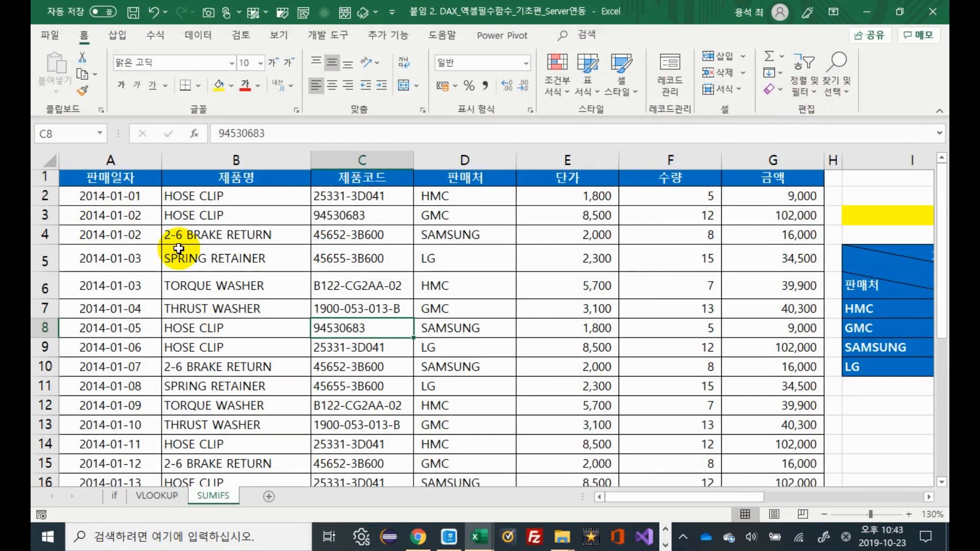
left_click(345, 263)
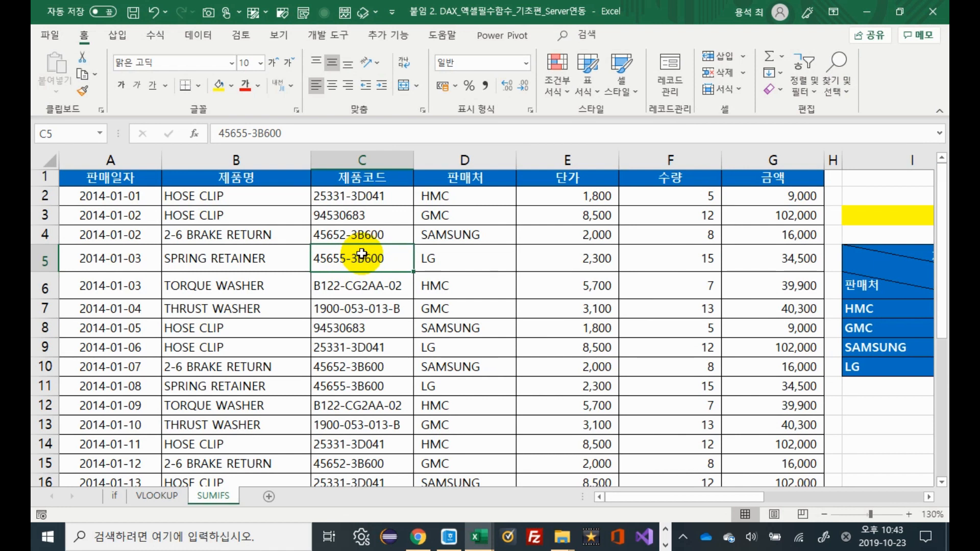
left_click(378, 282)
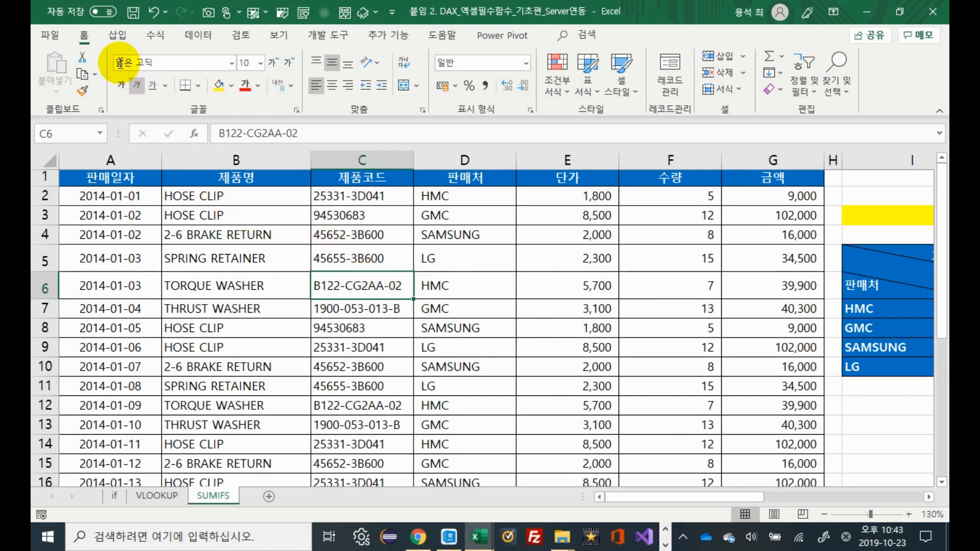
Convert the sales data range A1:G24 on the SUMIFS sheet into a table with headers.
left_click(118, 38)
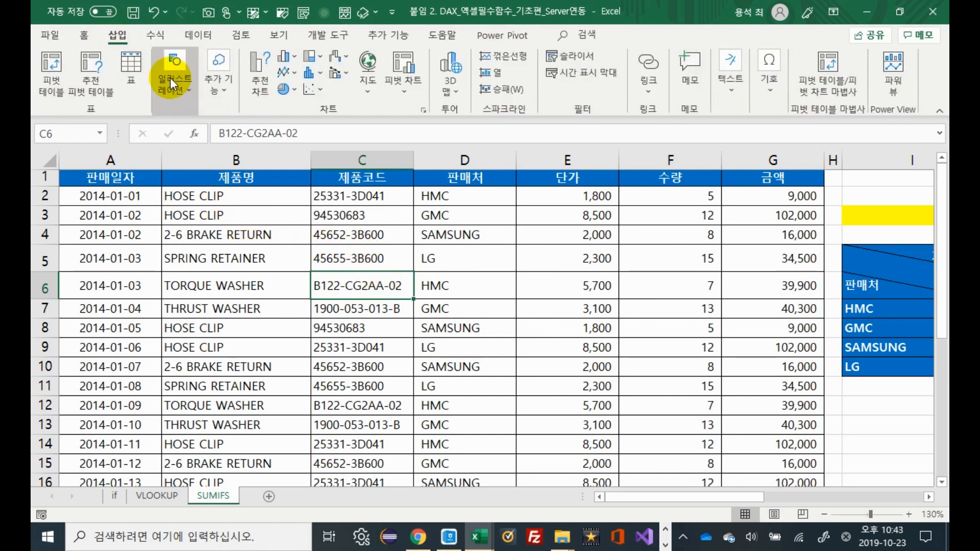
left_click(131, 69)
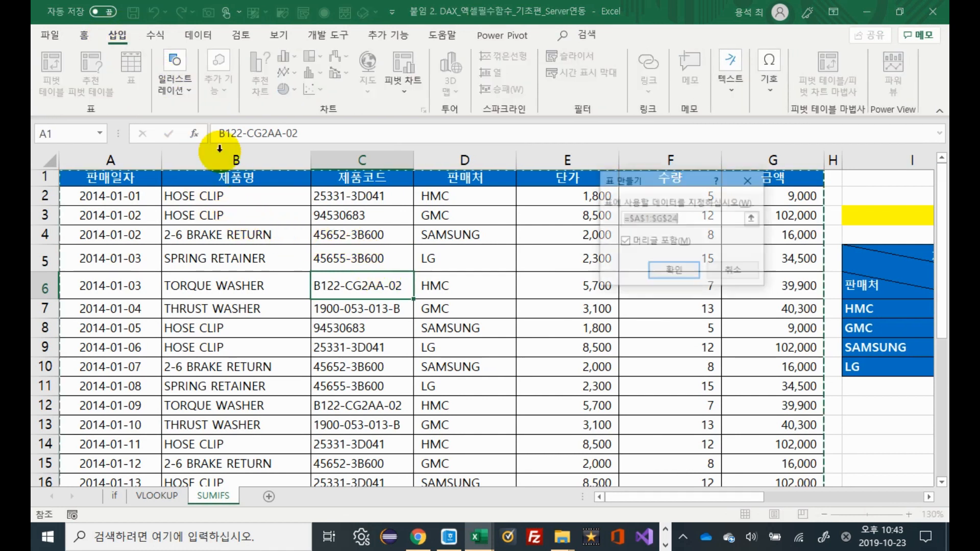
left_click(676, 272)
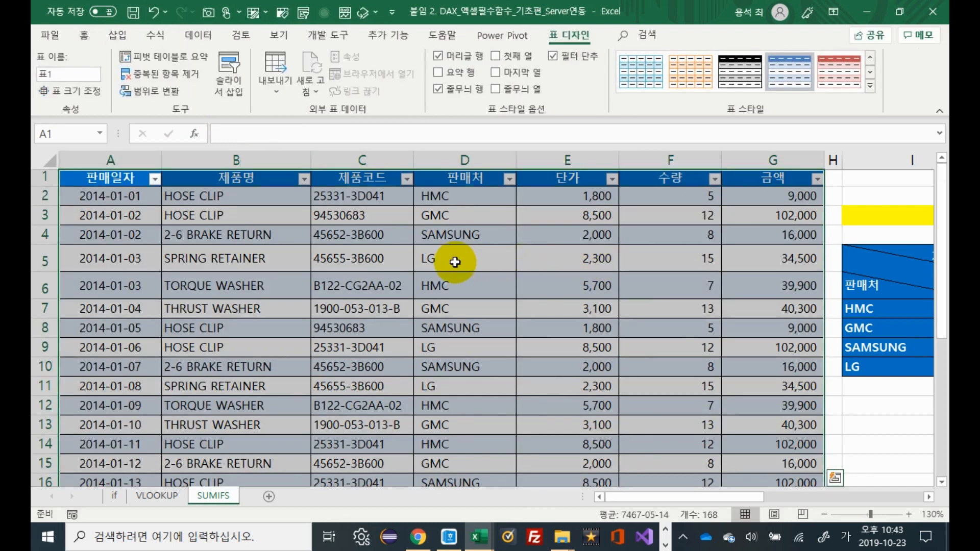
Select the amount column G and filter the 제품코드 column to show only 25331-3D041.
left_click(769, 160)
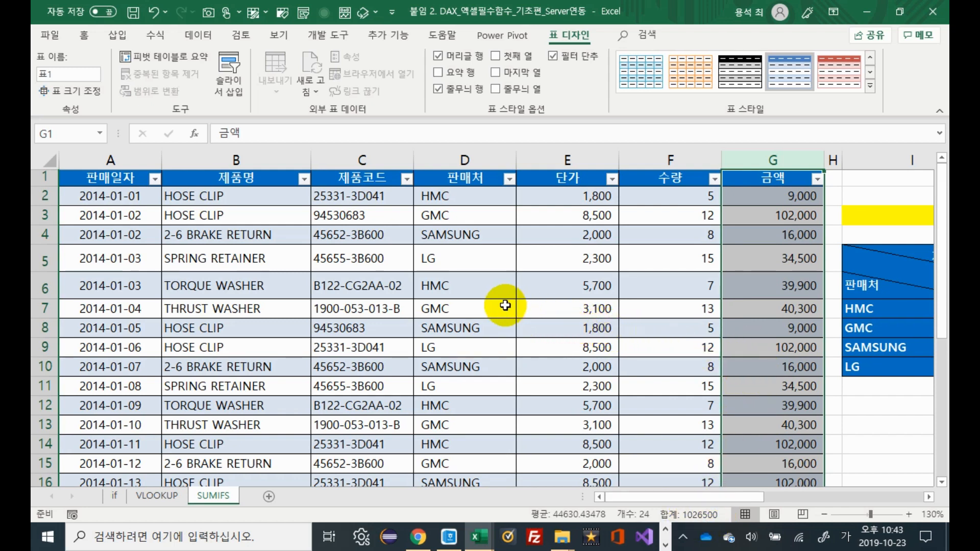
left_click(406, 178)
left_click(265, 327)
left_click(264, 369)
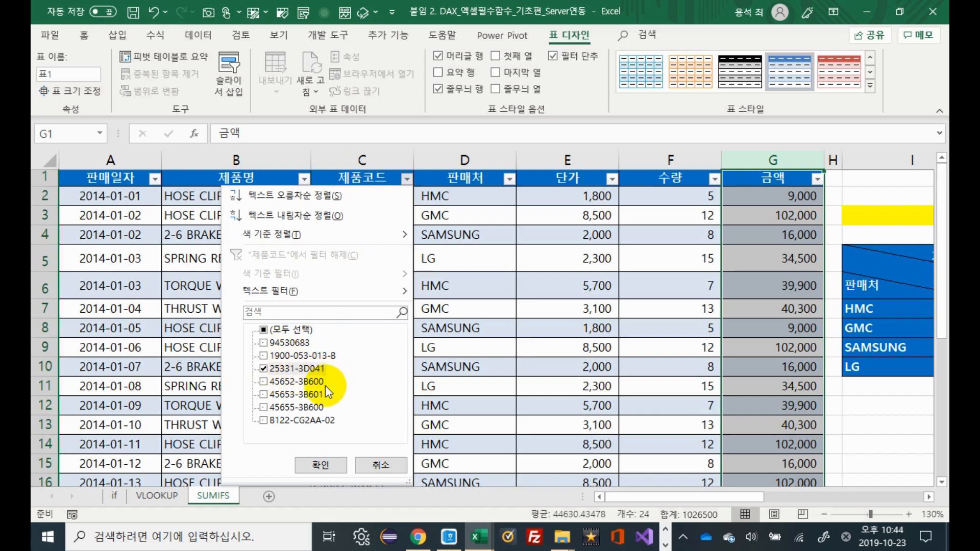
left_click(336, 465)
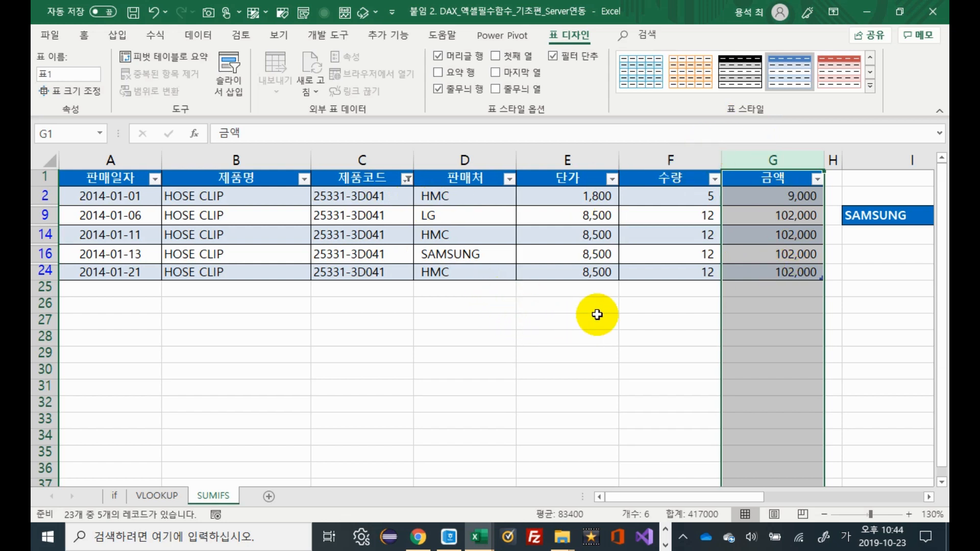
Filter the 판매처 column to show only HMC.
left_click(509, 179)
left_click(366, 329)
left_click(365, 342)
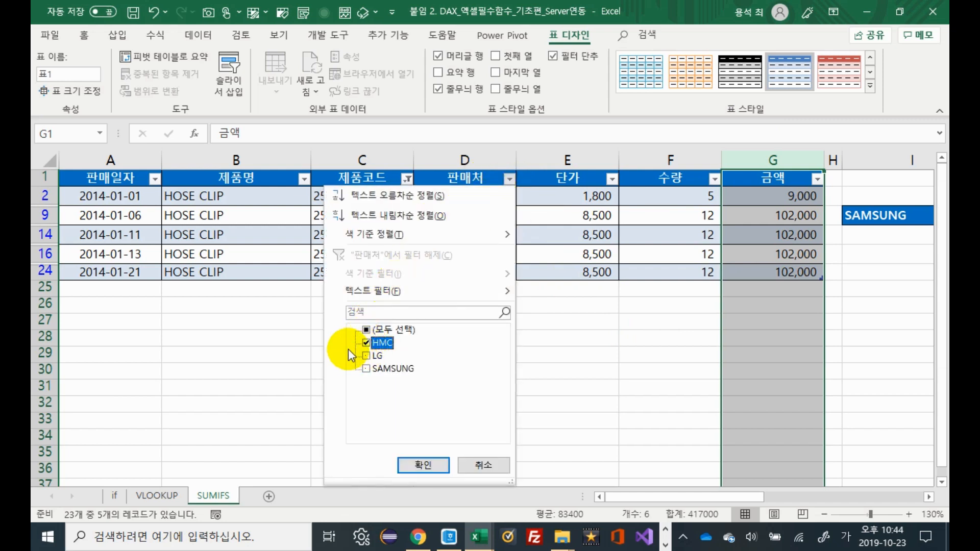
left_click(428, 464)
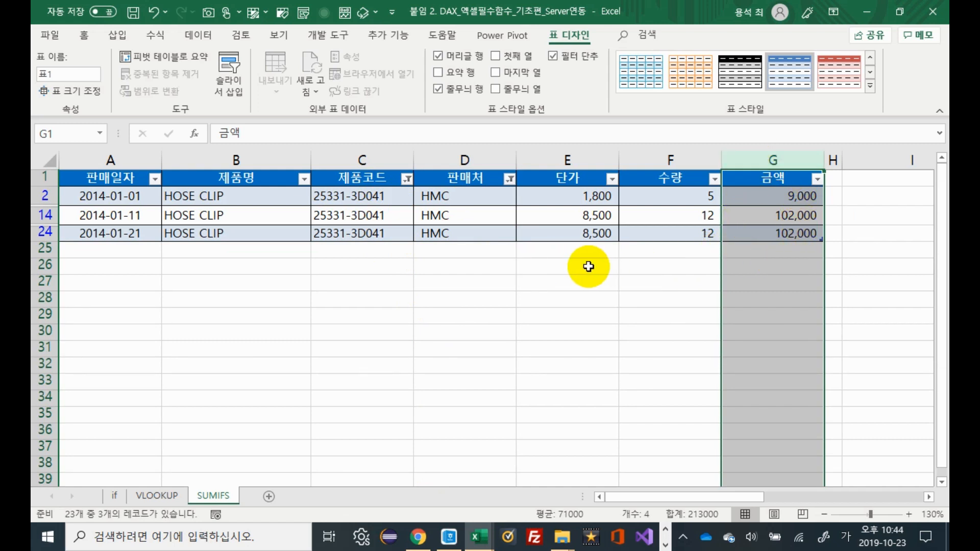
Clear the 제품코드 and 판매처 filters by selecting all their values again.
left_click(408, 181)
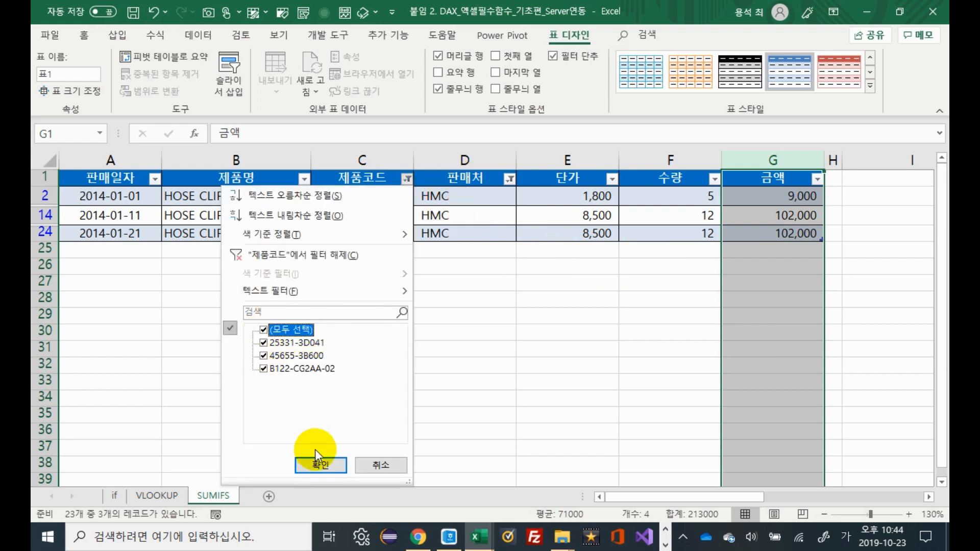
left_click(321, 465)
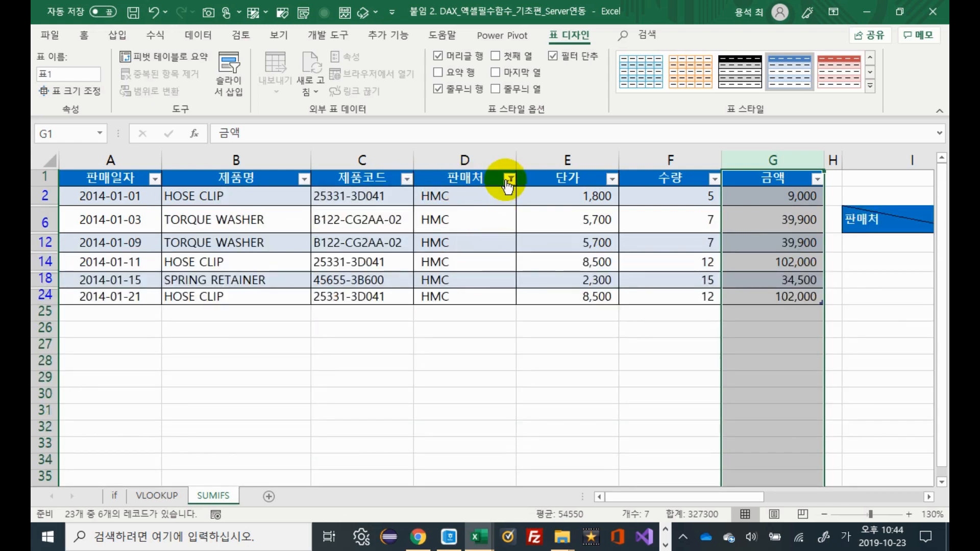
left_click(509, 179)
left_click(366, 331)
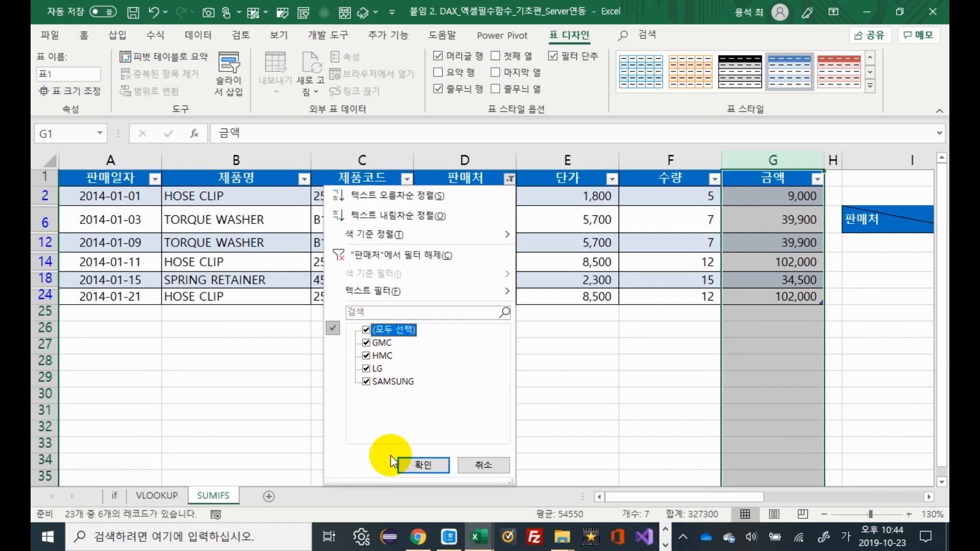
left_click(423, 465)
Insert a pivot table from 표1 at cell I13 of the SUMIFS sheet and add its data to the data model.
left_click_drag(714, 496, 798, 500)
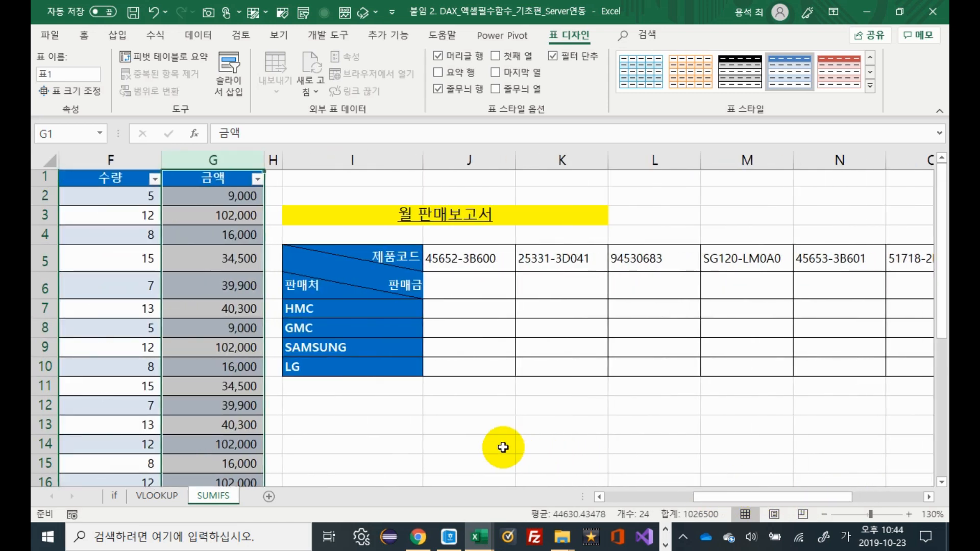
left_click(453, 426)
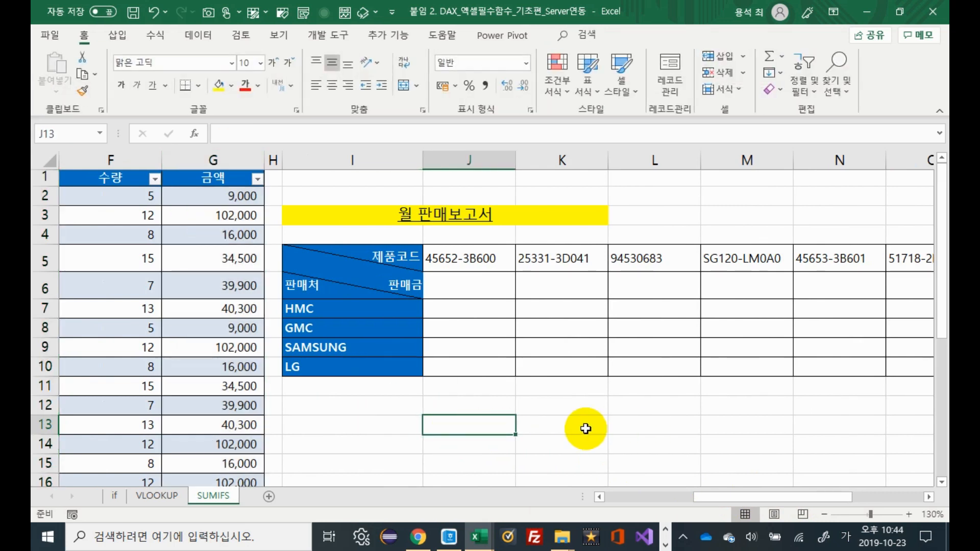
left_click(397, 435)
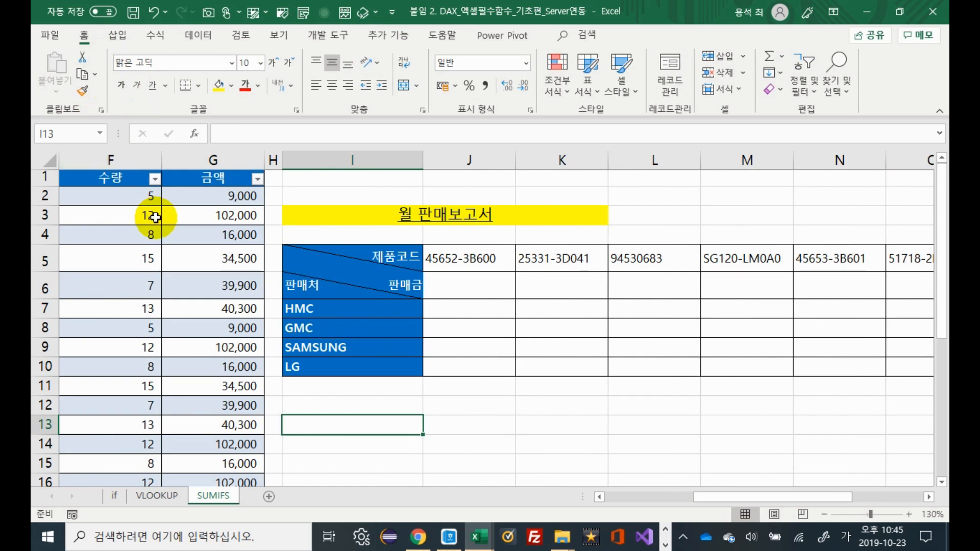
left_click(127, 41)
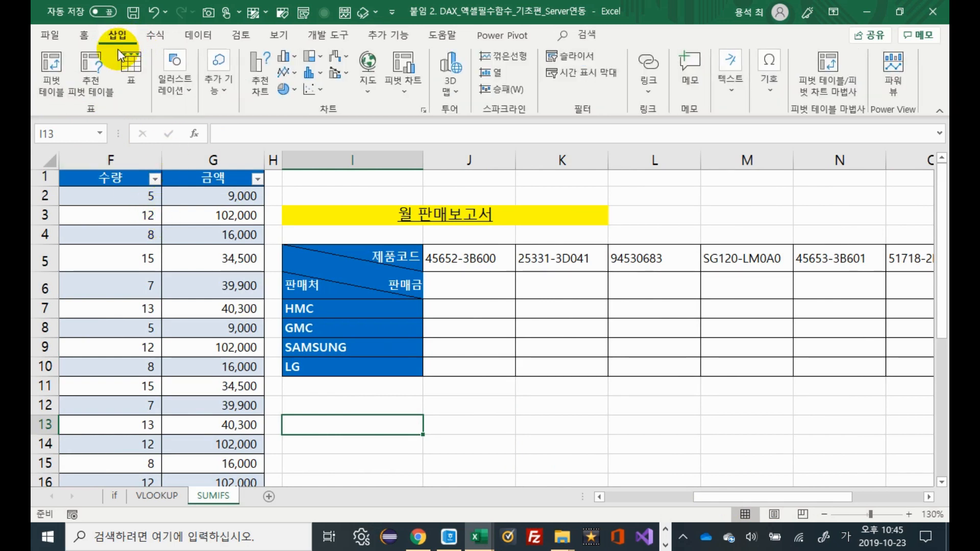
left_click(55, 78)
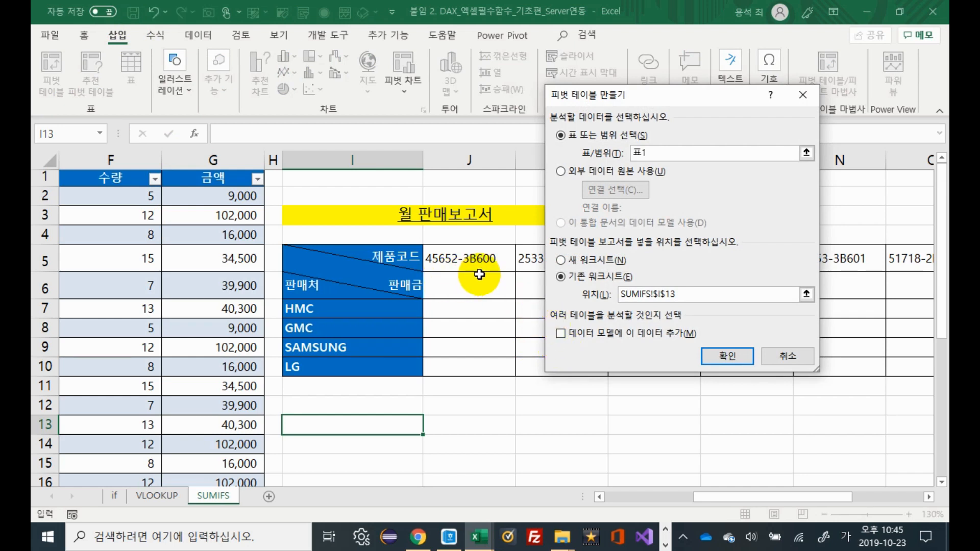
left_click(561, 334)
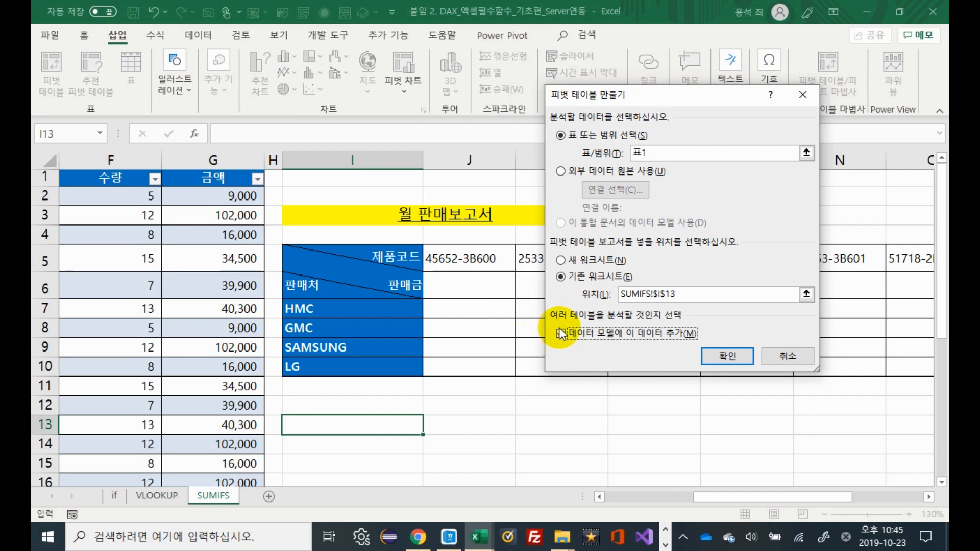
left_click(723, 356)
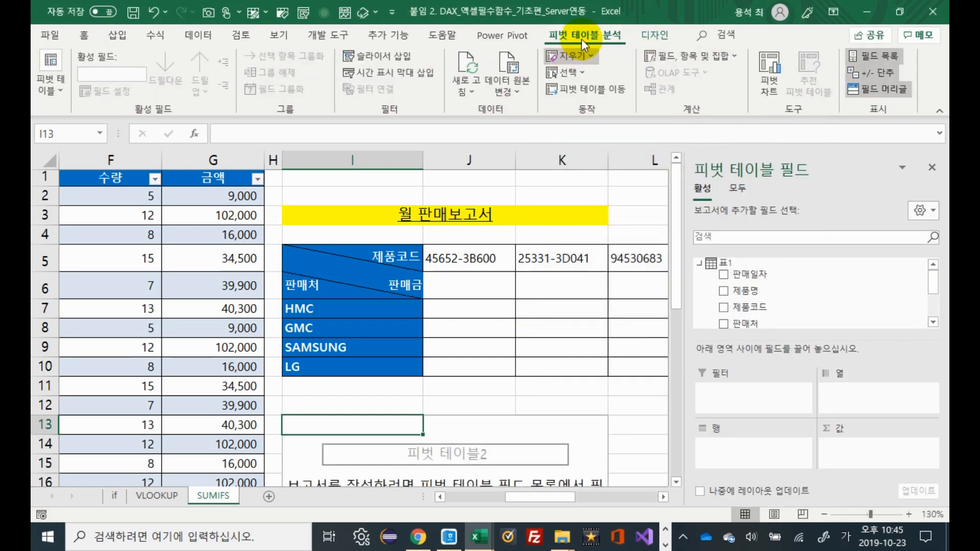
Highlight the full product code text in cell C2 of the sales table for inspection.
mouse_move(931, 284)
left_mouse_down()
mouse_move(935, 311)
mouse_move(933, 285)
left_mouse_up()
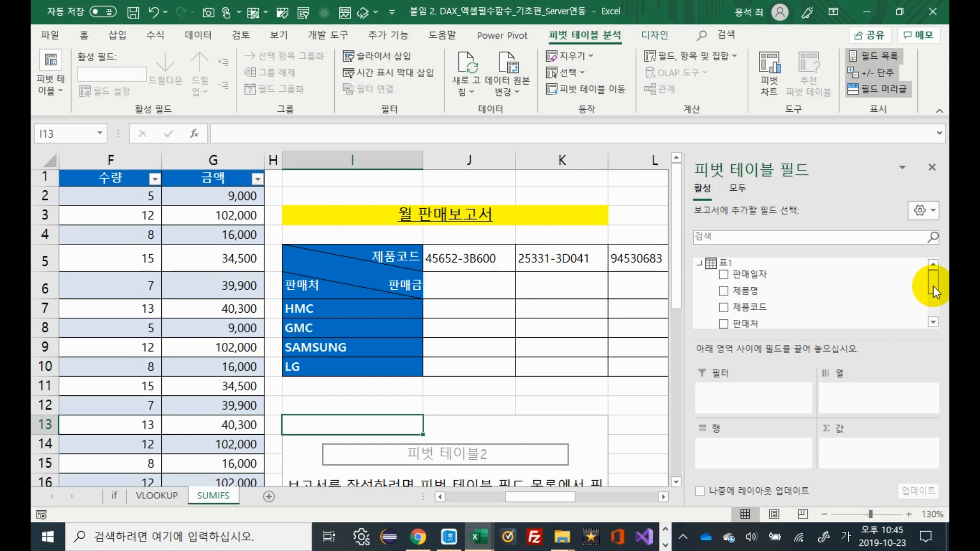
left_click_drag(561, 499, 528, 501)
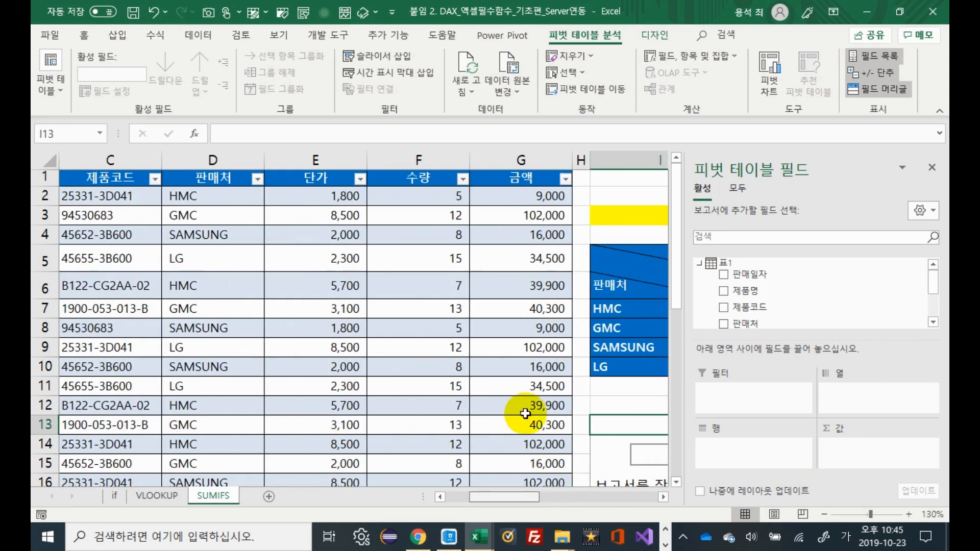
left_click(108, 201)
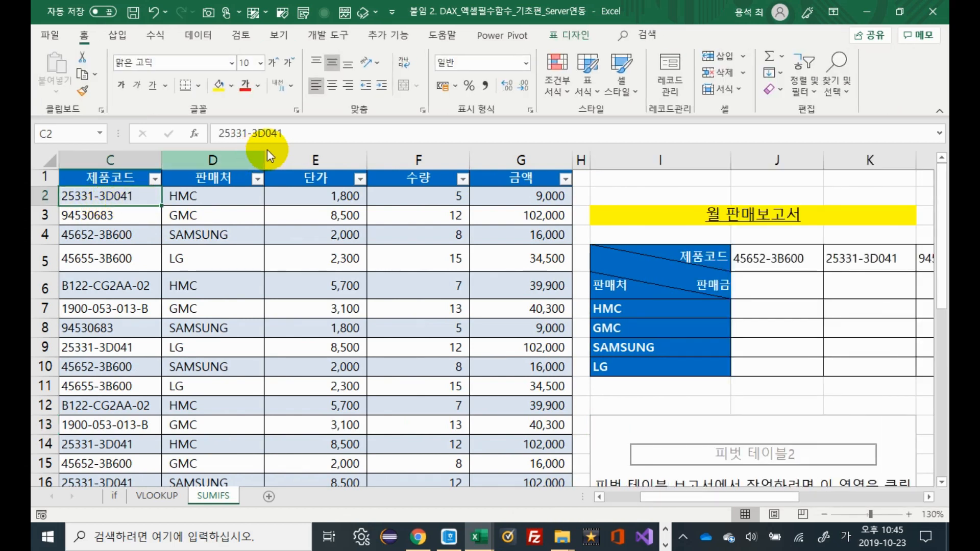
left_click_drag(280, 133, 153, 133)
left_click(165, 136)
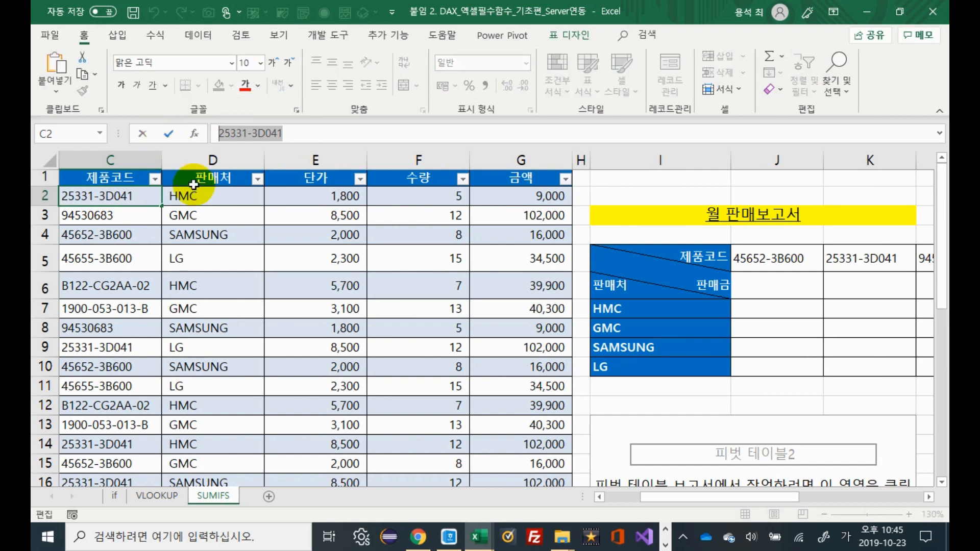
Add the 제품코드 field to the rows area of the new pivot table.
left_click(695, 454)
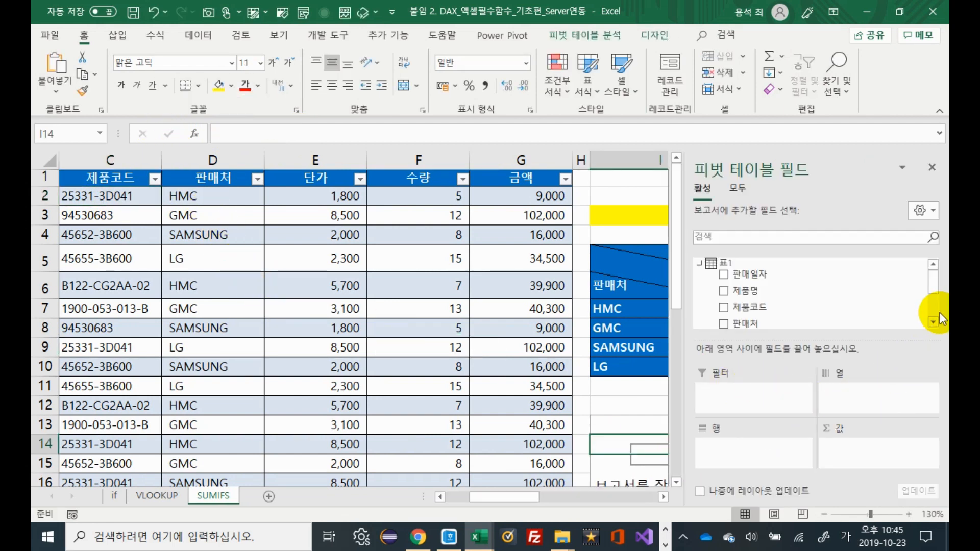
left_click_drag(933, 284, 932, 289)
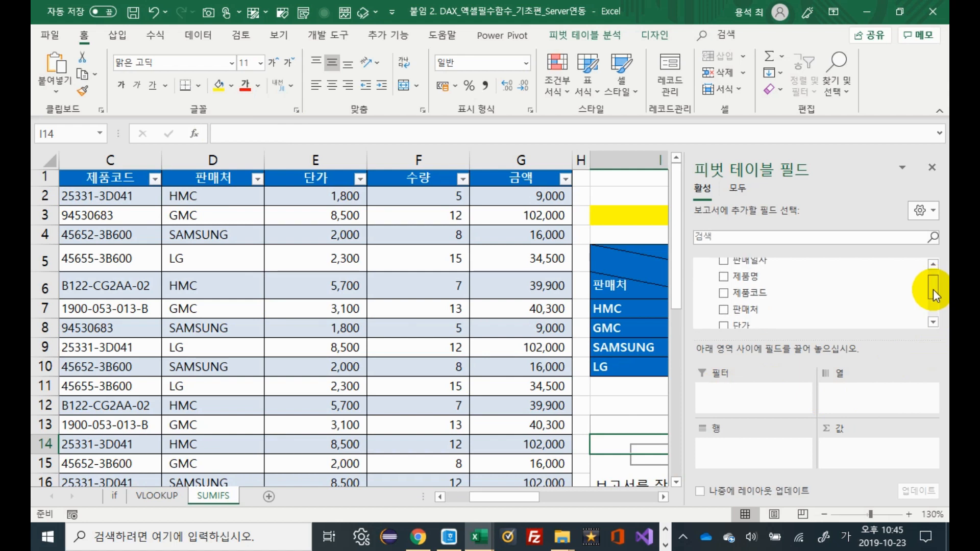
left_click_drag(781, 292, 781, 451)
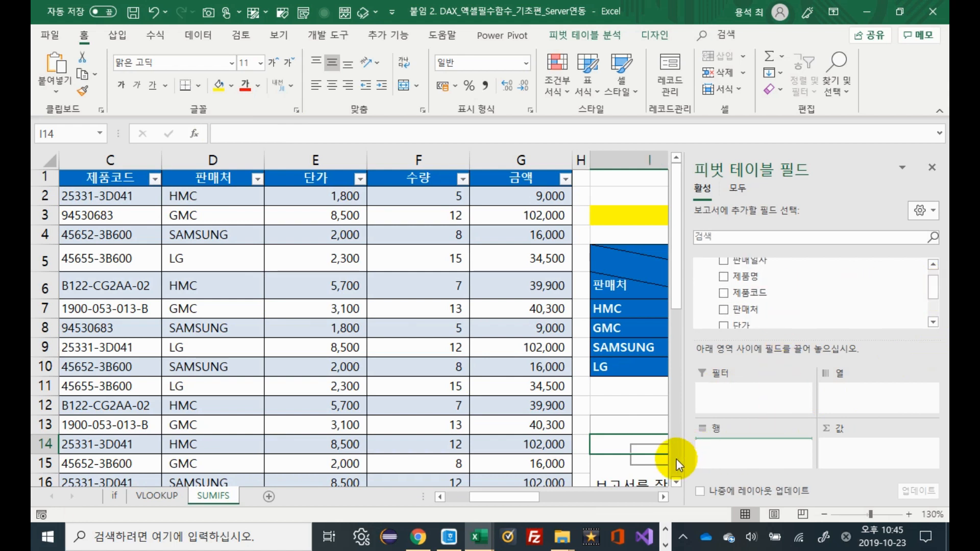
left_click(663, 496)
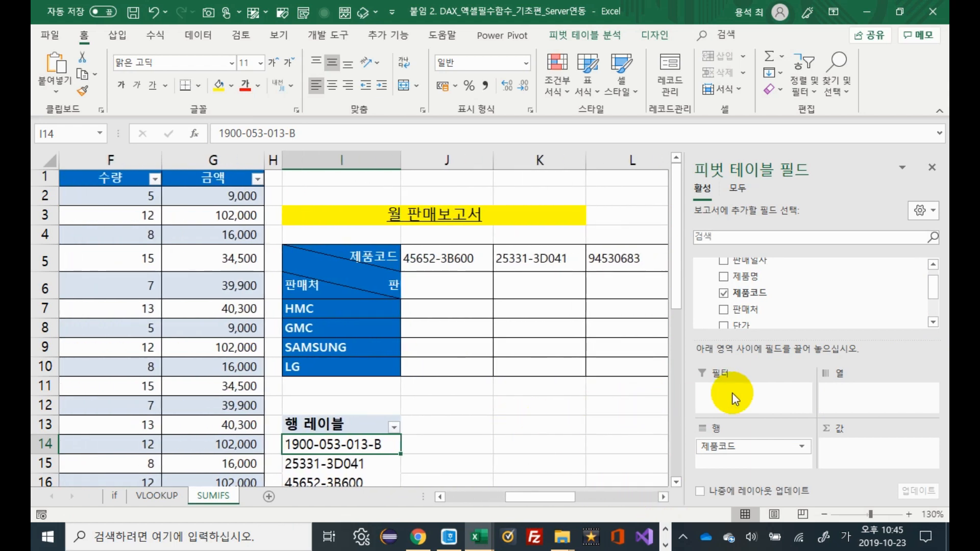
left_click_drag(935, 289, 935, 317)
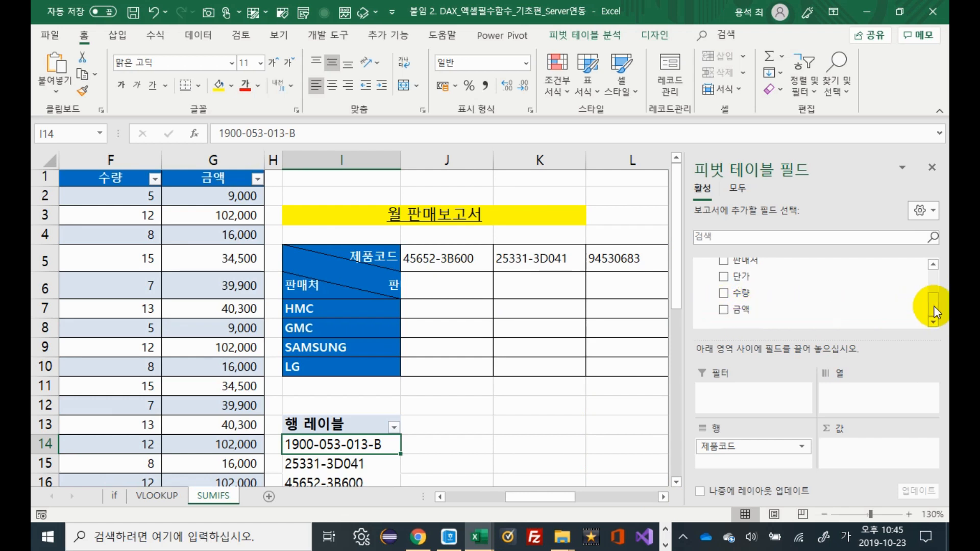
left_click_drag(933, 305, 935, 277)
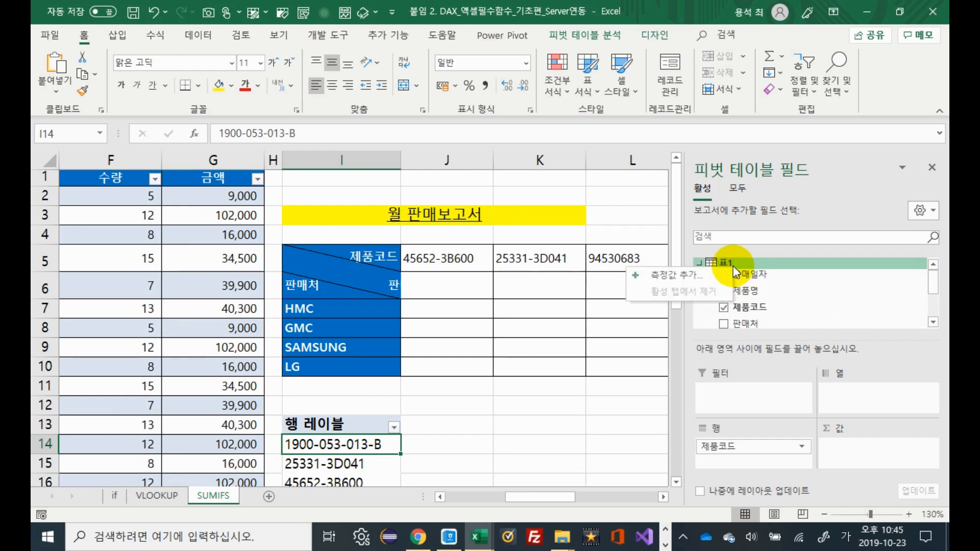
right_click(712, 276)
left_click(705, 274)
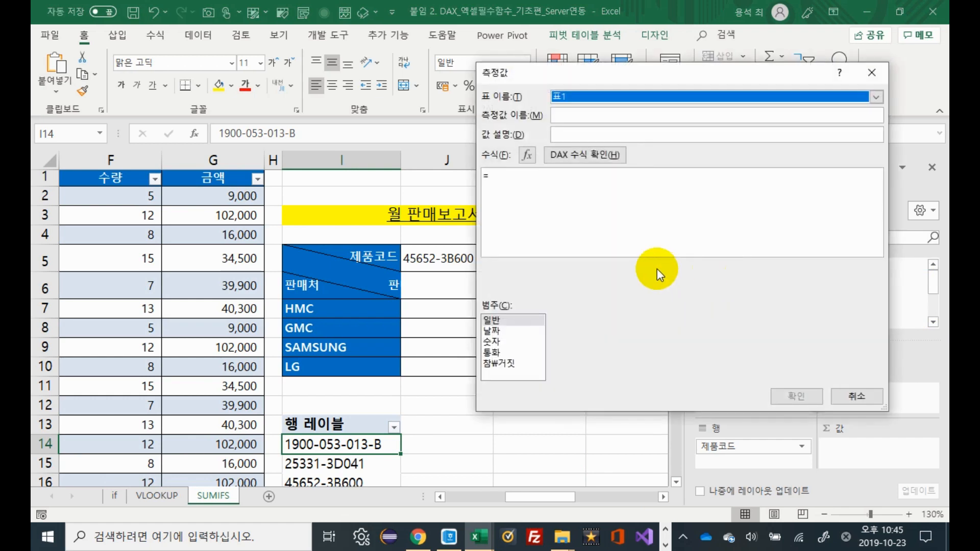
left_click(534, 178)
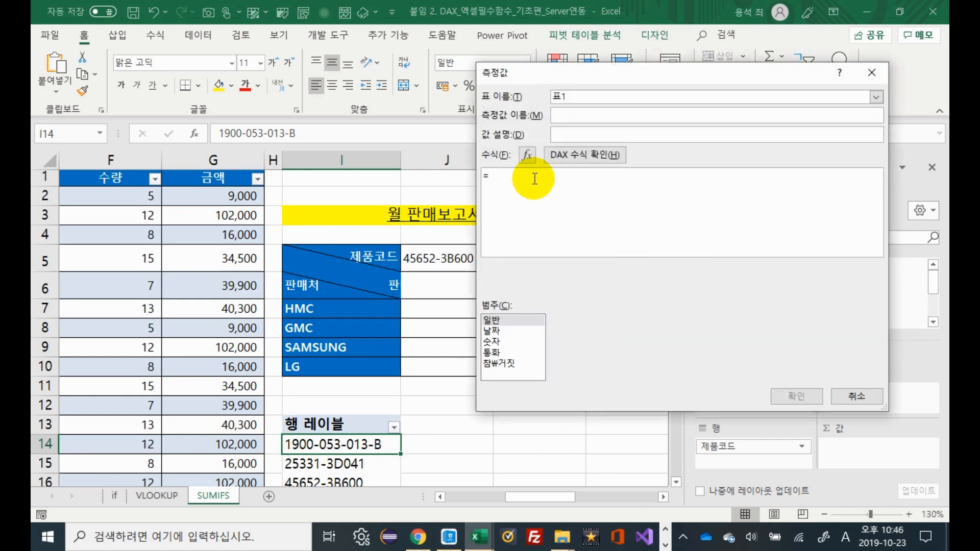
type("ca")
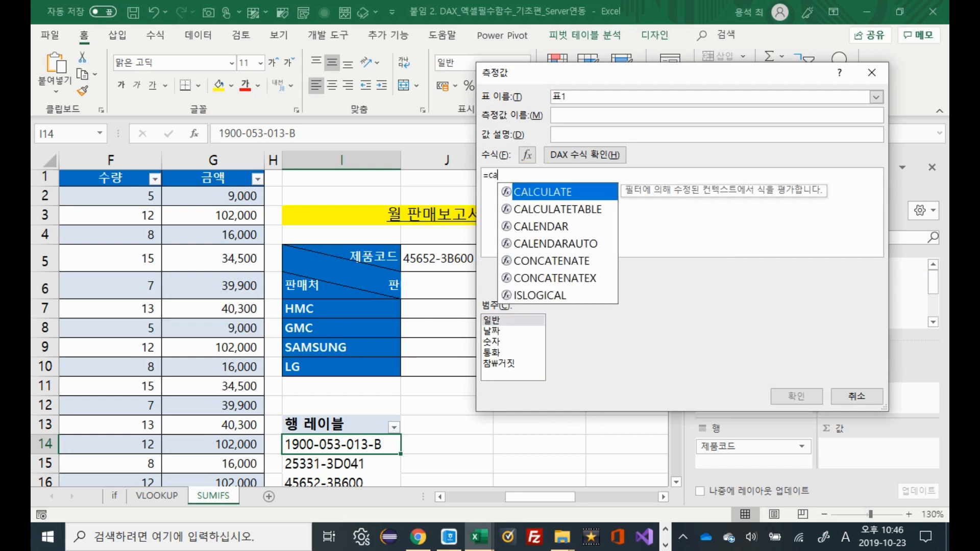
type("lcu")
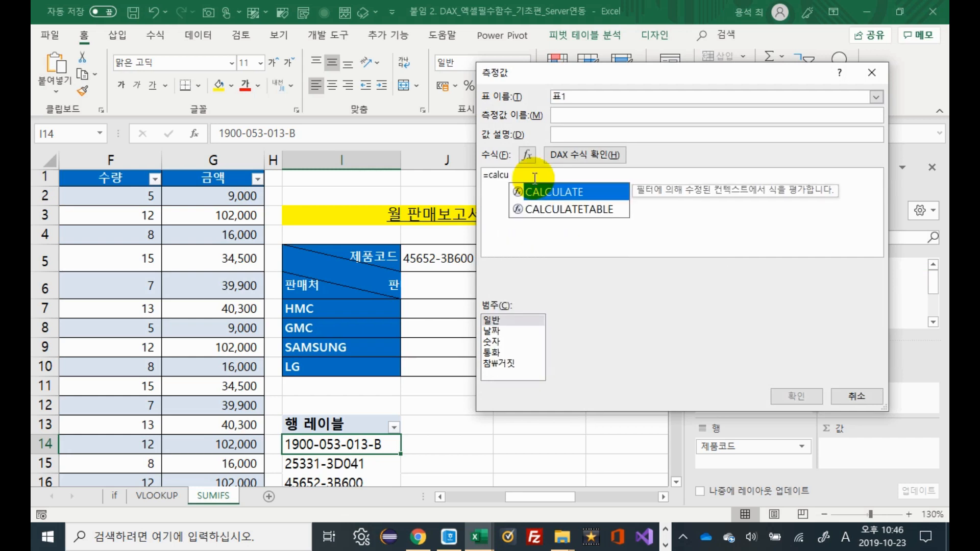
key("Tab")
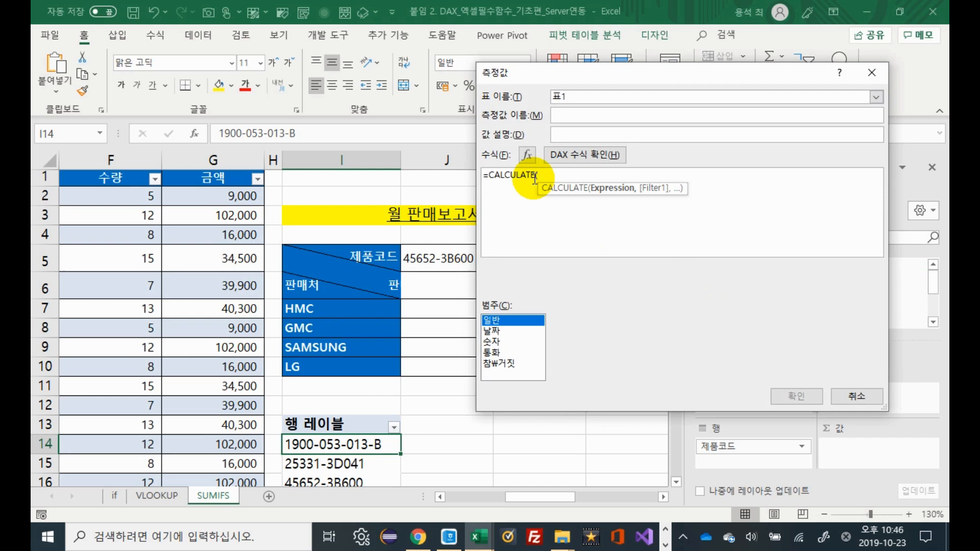
left_click(584, 178)
left_click(584, 177)
type("[")
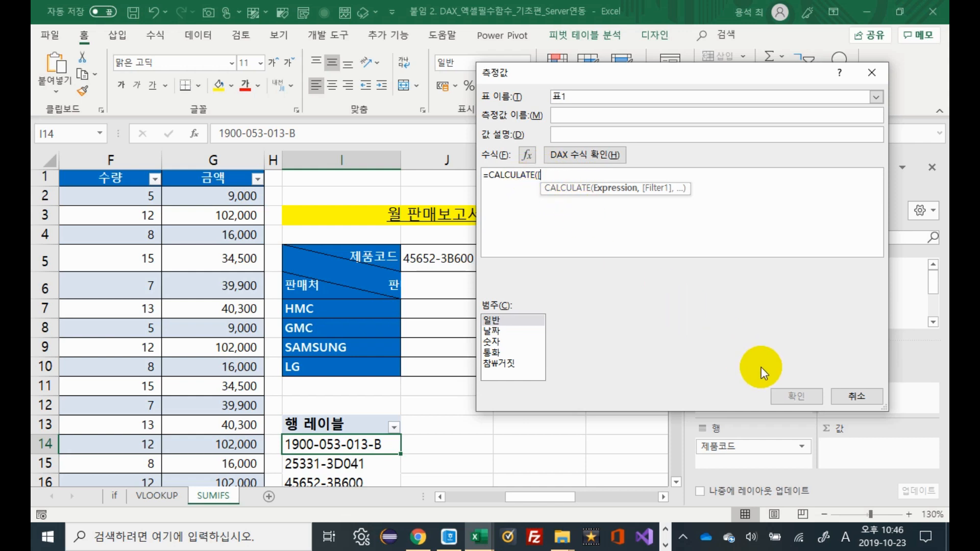
left_click(843, 396)
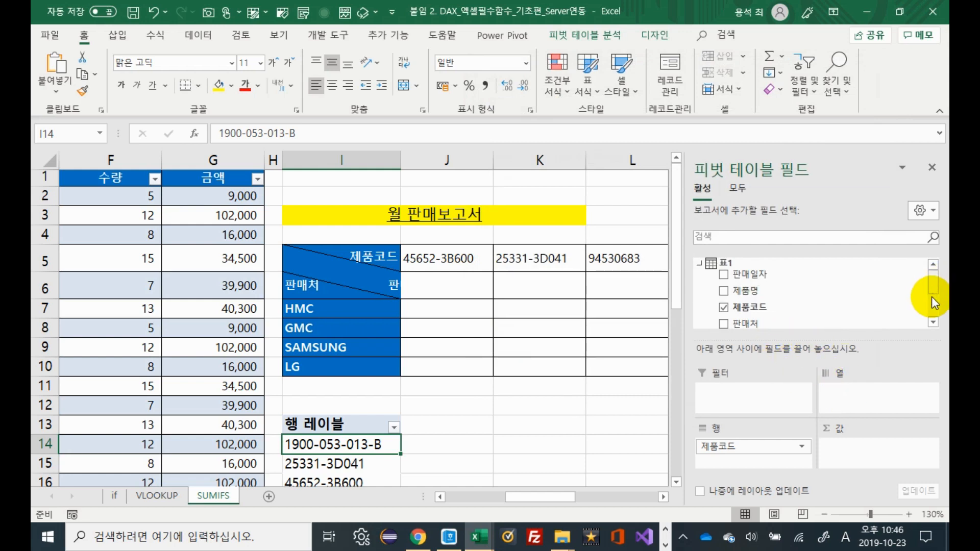
Add a new measure to 표1 and start its formula with the CALCULATE function.
left_click_drag(931, 296, 933, 312)
left_click_drag(773, 312, 803, 309)
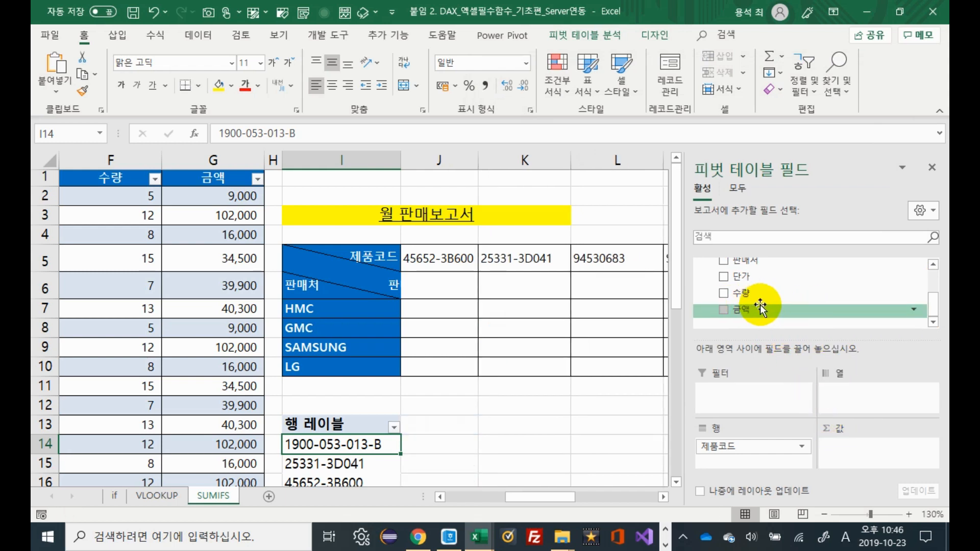
left_click_drag(932, 303, 933, 268)
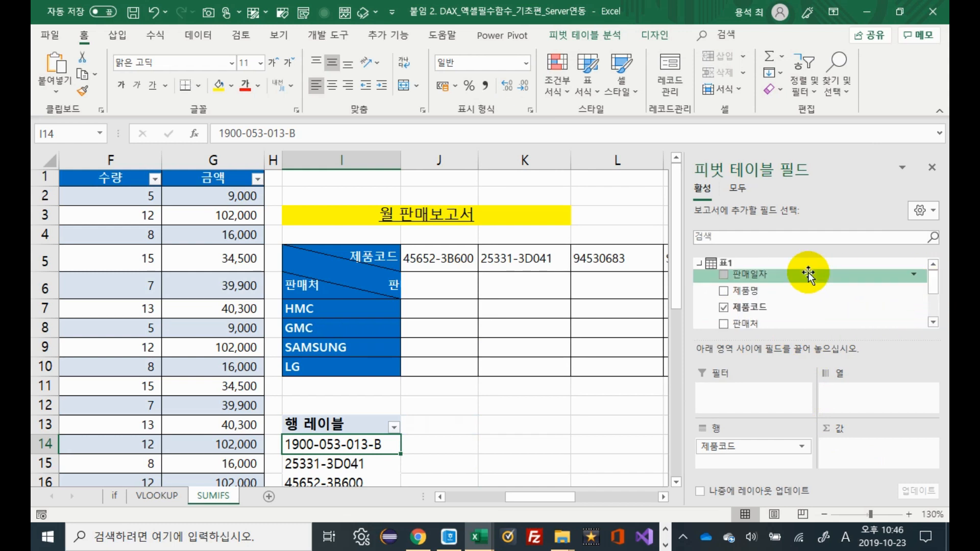
right_click(733, 263)
left_click(673, 272)
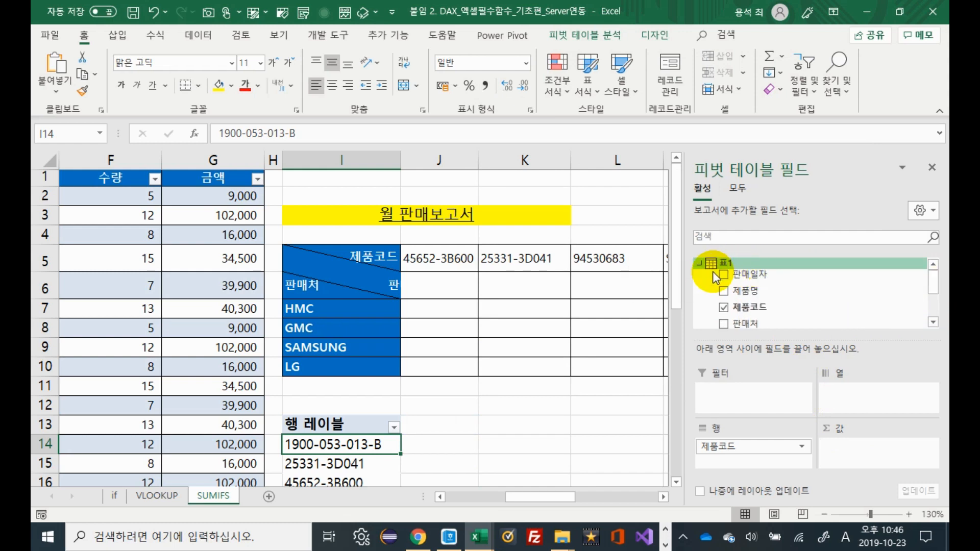
left_click(528, 179)
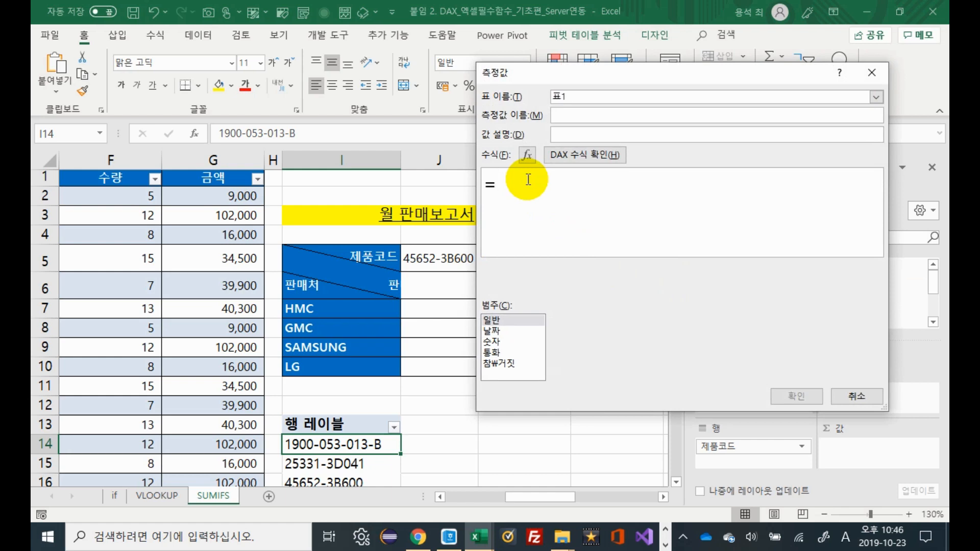
type("ca")
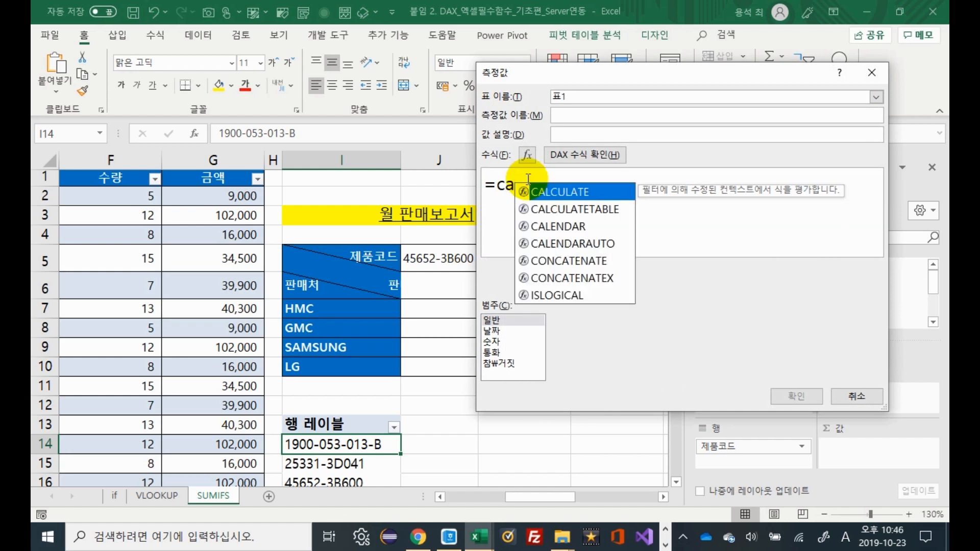
key("Tab")
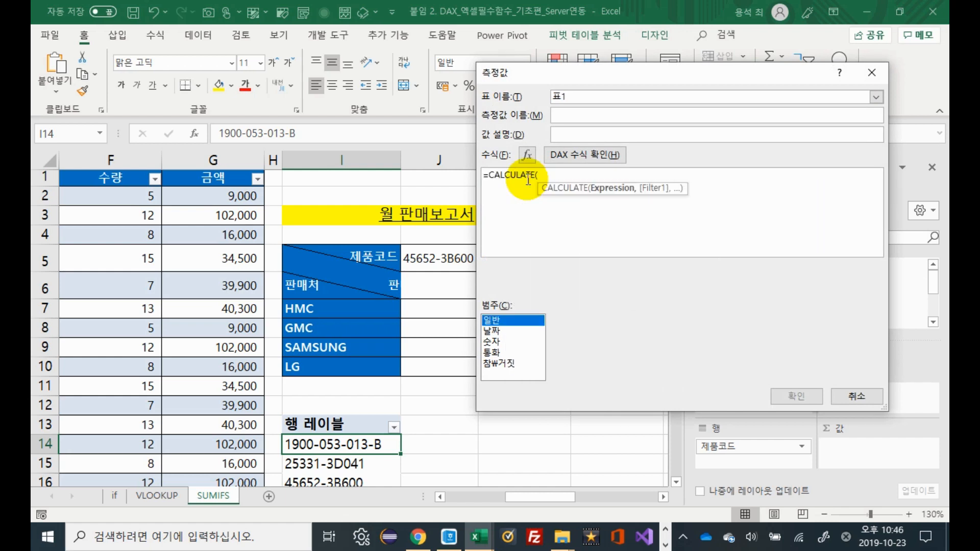
scroll(528, 180, "up", 3, "ctrl")
left_click_drag(600, 271, 600, 267)
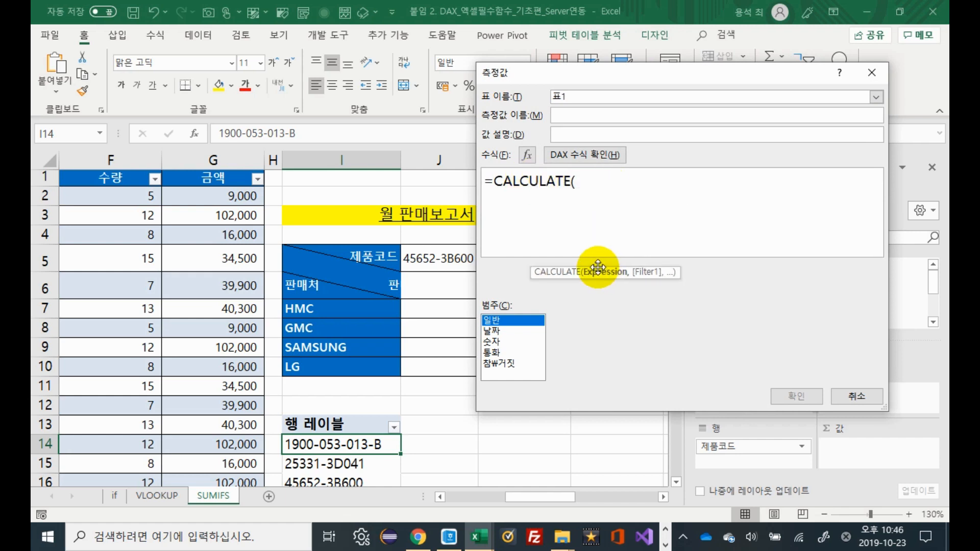
left_click(590, 181)
type("[")
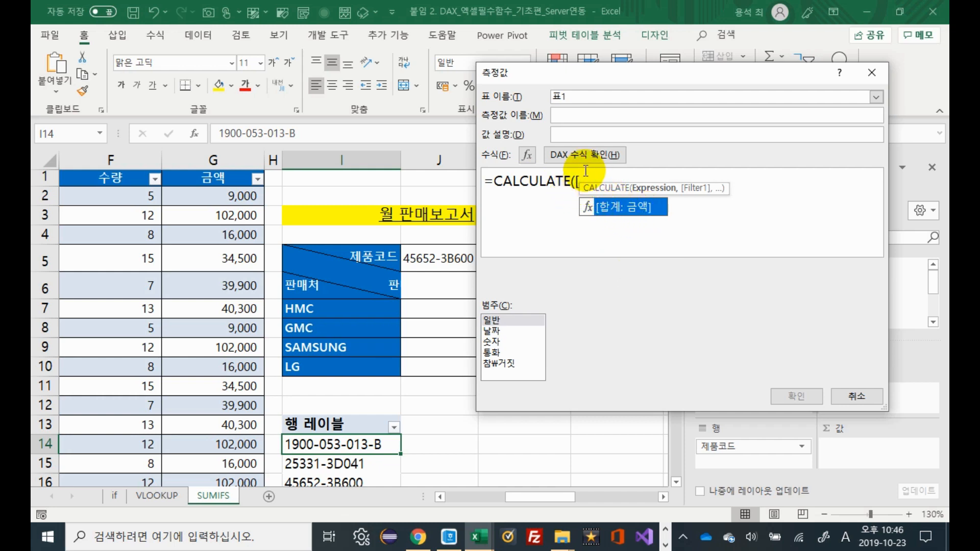
left_click(572, 183)
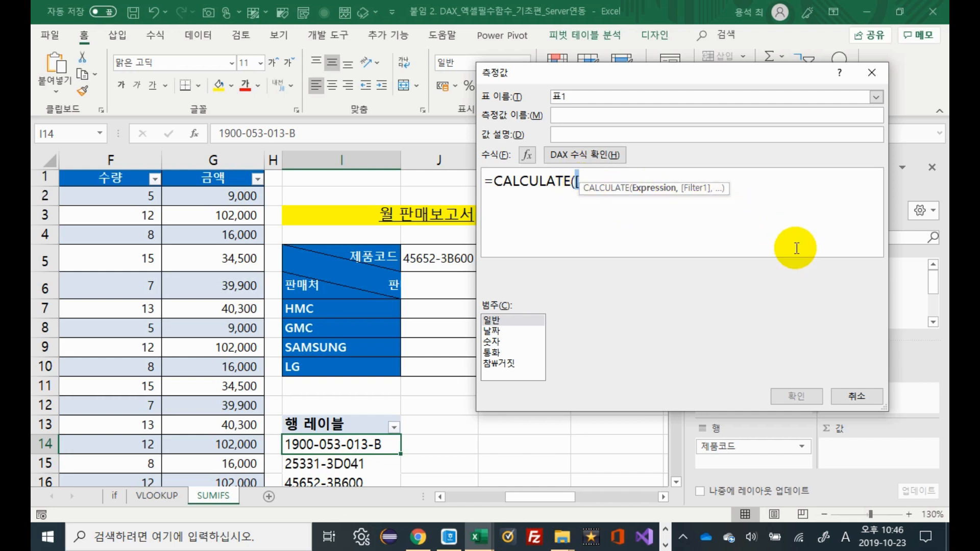
Enter sumx('표1','표1'[금액]) as the expression argument of CALCULATE in the measure formula.
type("sumx('")
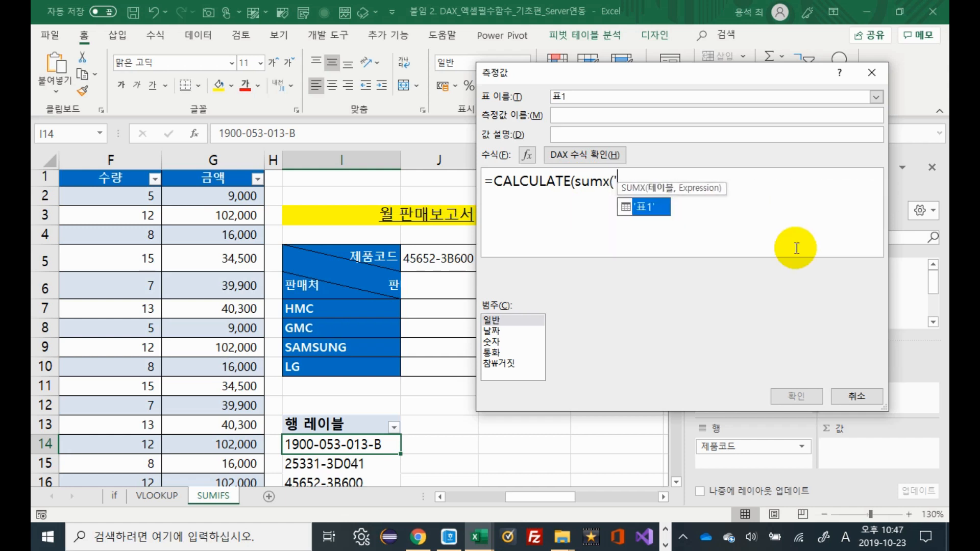
double_click(647, 206)
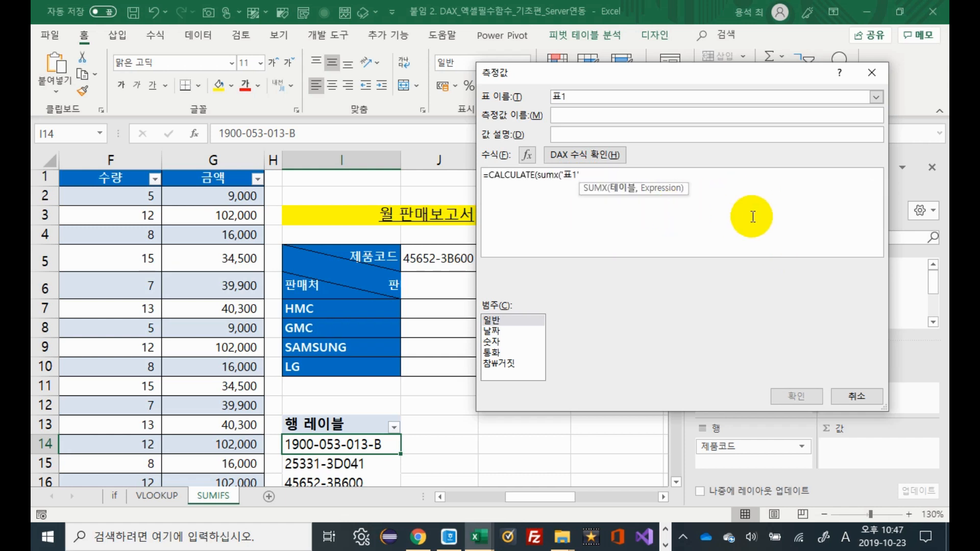
type(",")
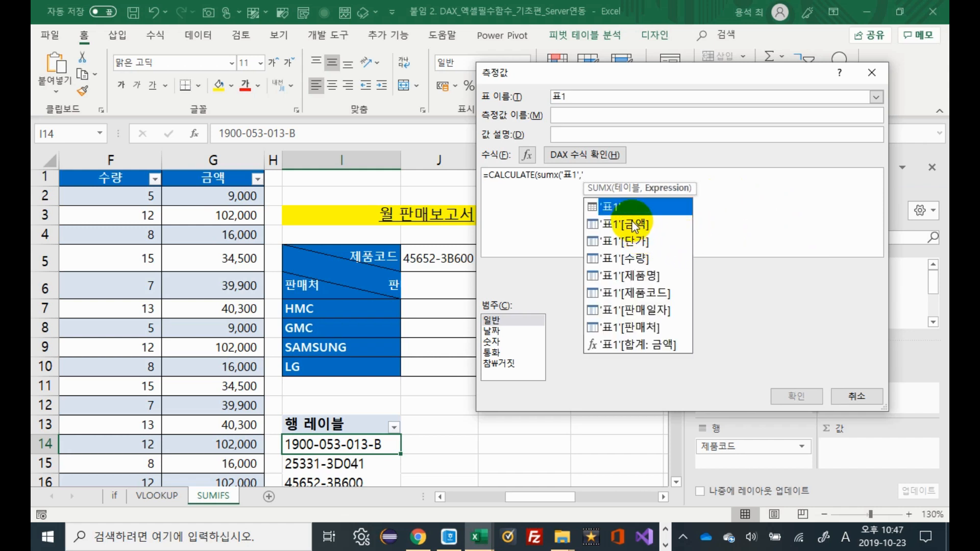
double_click(632, 227)
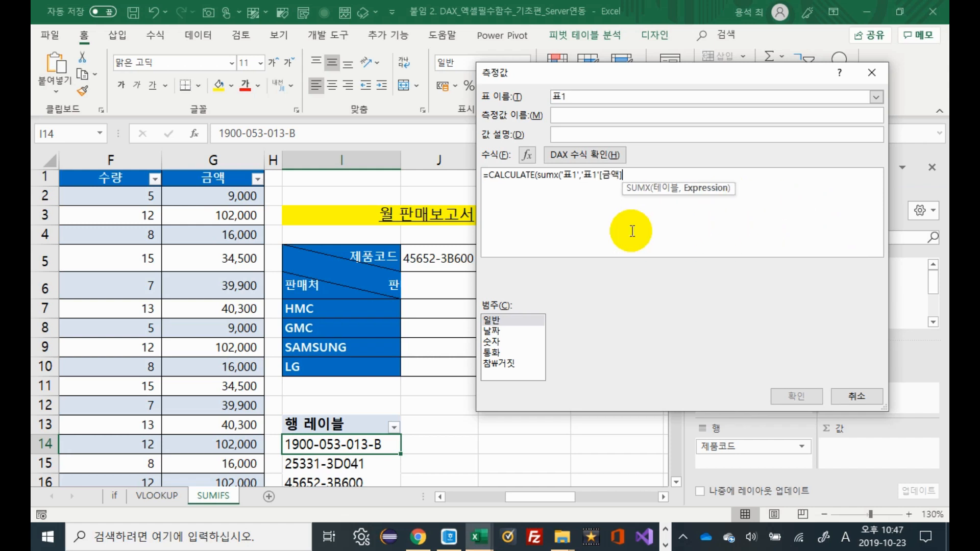
type(")")
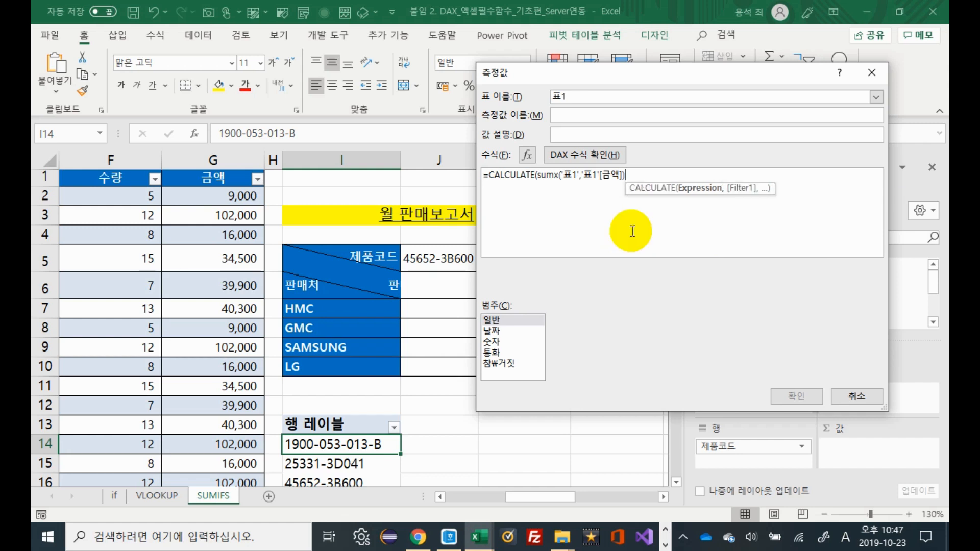
scroll(632, 234, "up", 3, "ctrl")
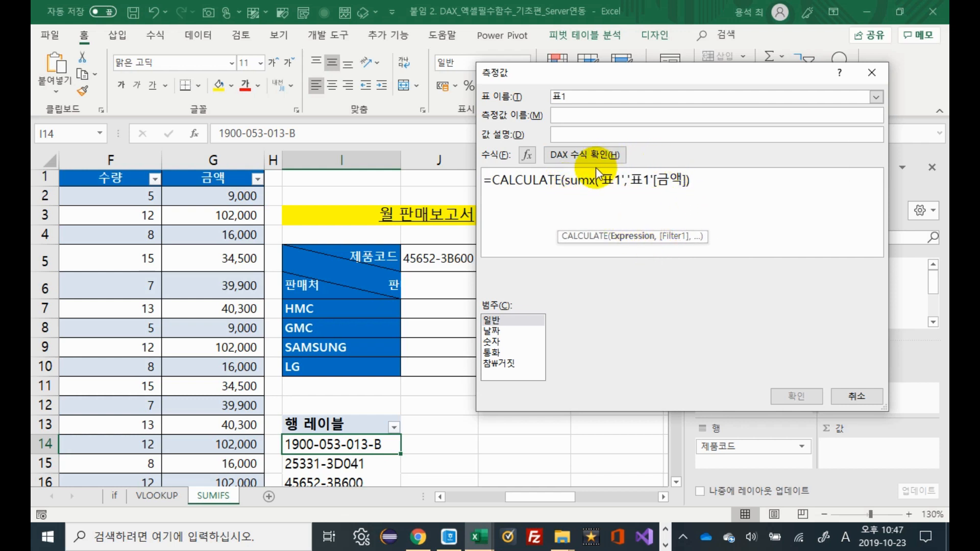
left_click_drag(567, 179, 690, 181)
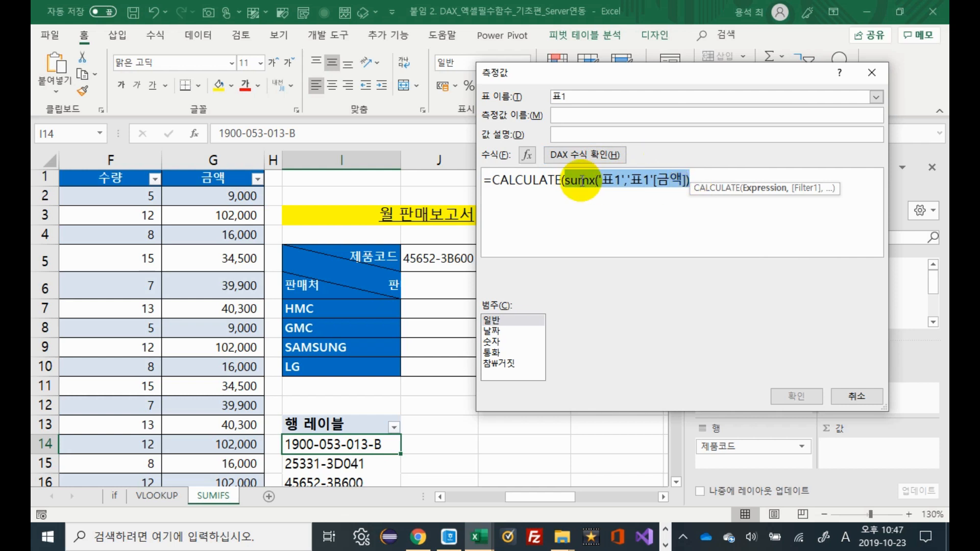
left_click(708, 180)
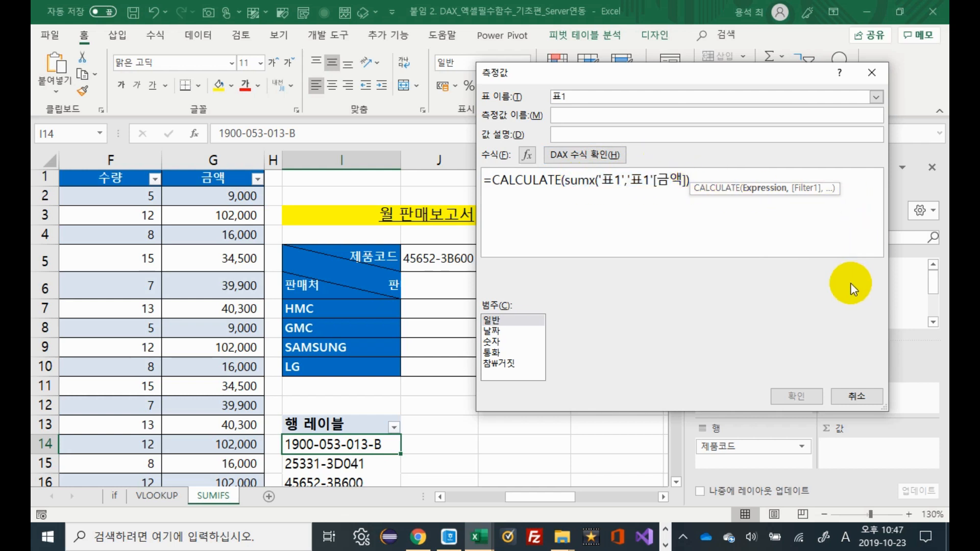
Add a Filter function as the filter argument of CALCULATE, with '표1' as its table.
type(",")
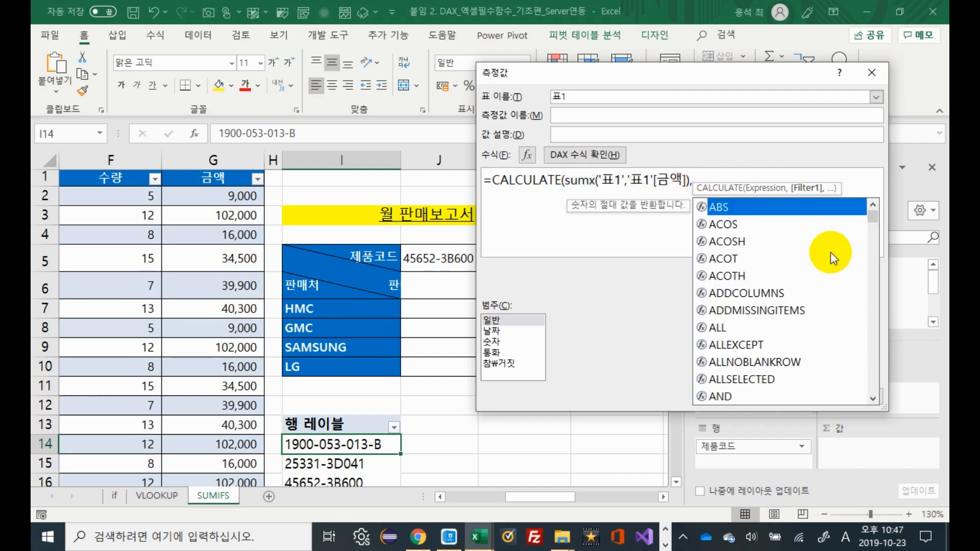
left_click_drag(724, 187, 629, 271)
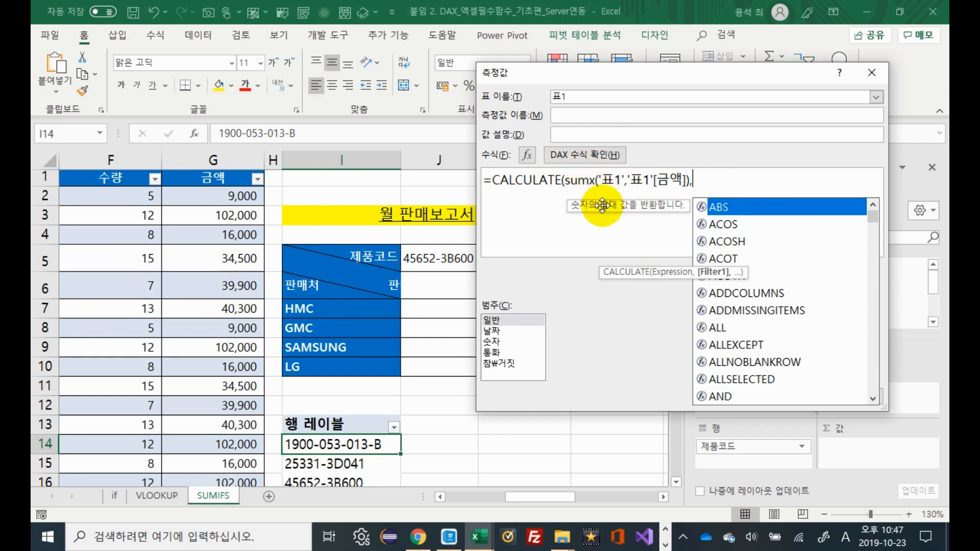
type("F")
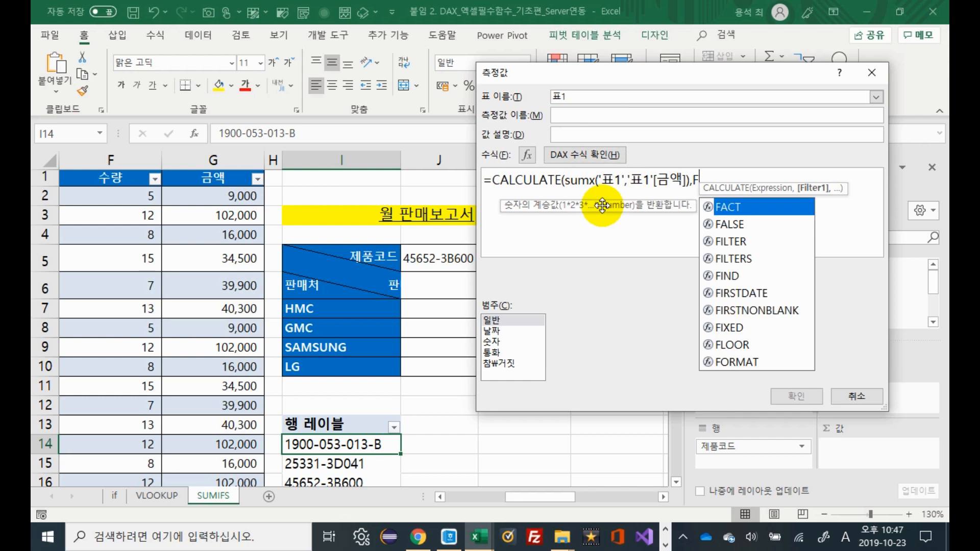
type("ilter")
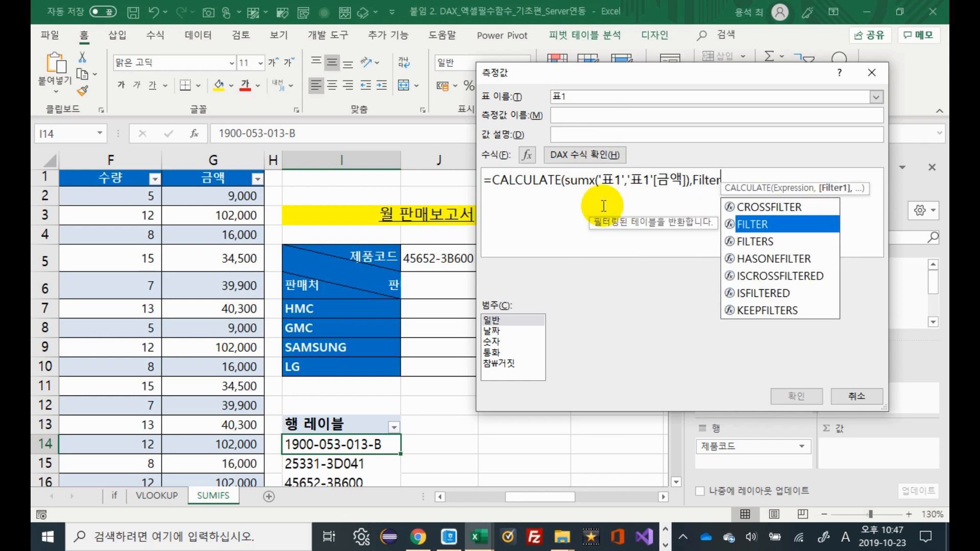
type("(")
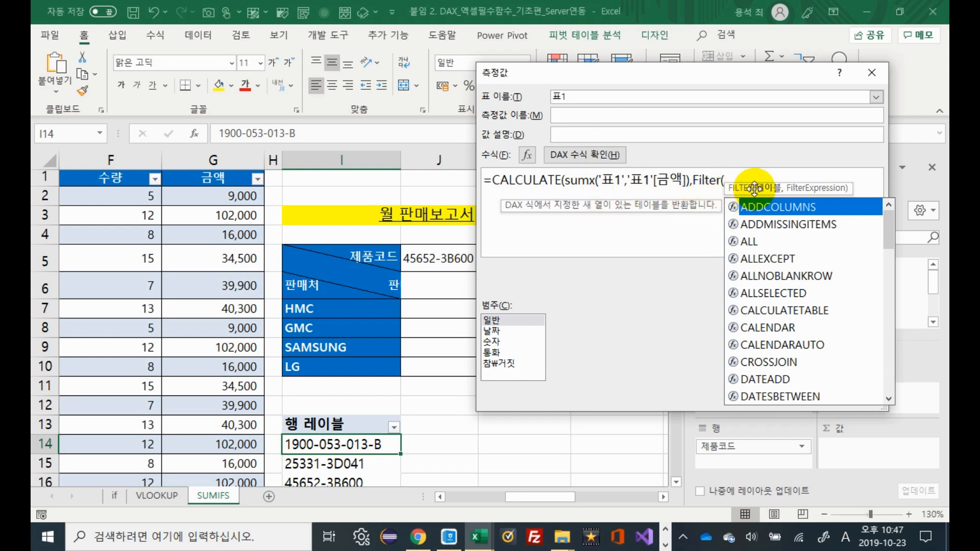
type("'")
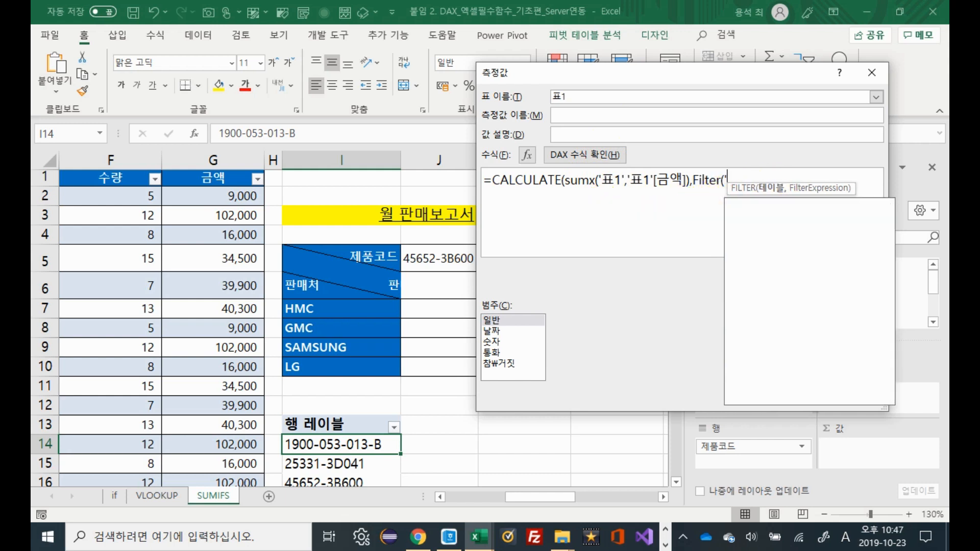
double_click(759, 208)
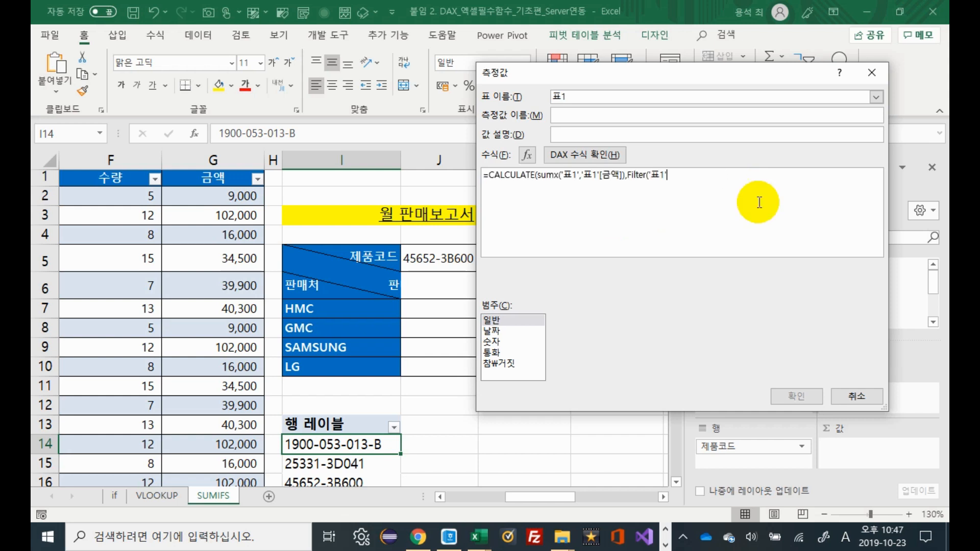
Begin the Filter condition by comparing the '표1'[제품코드] column with an equals sign.
scroll(723, 227, "up", 2)
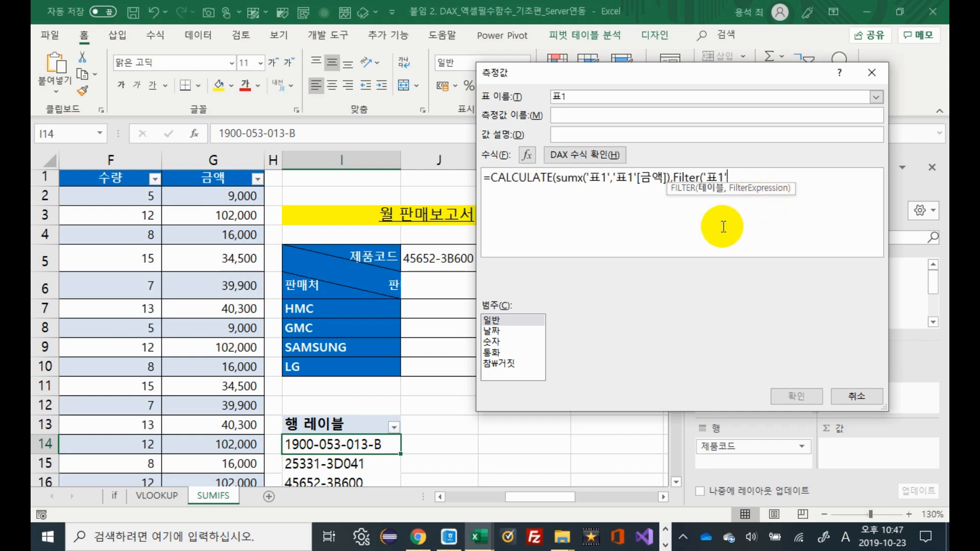
type(",")
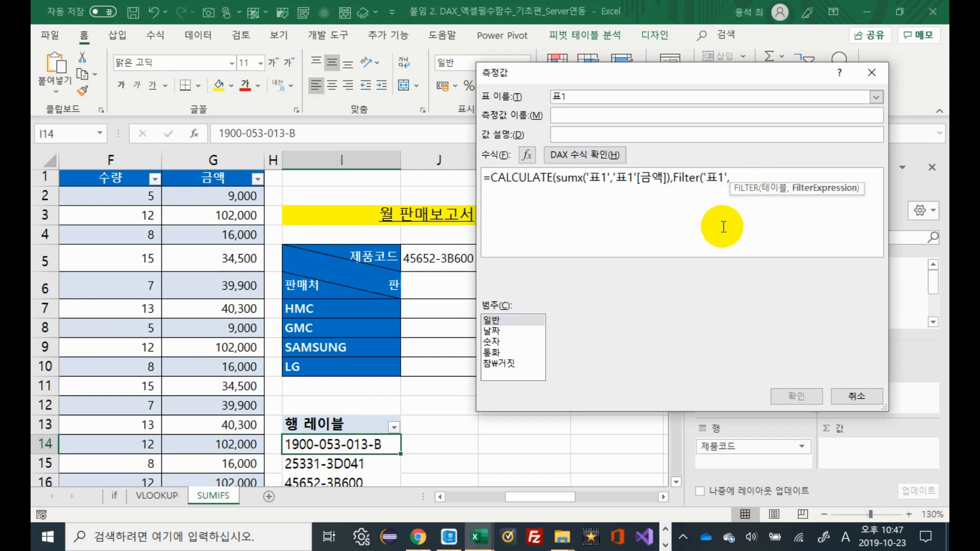
type("'")
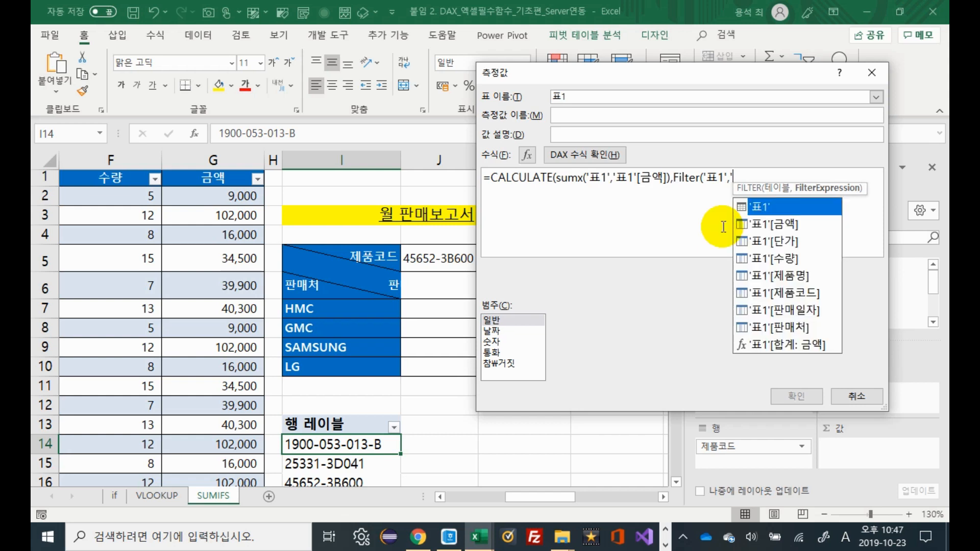
double_click(794, 295)
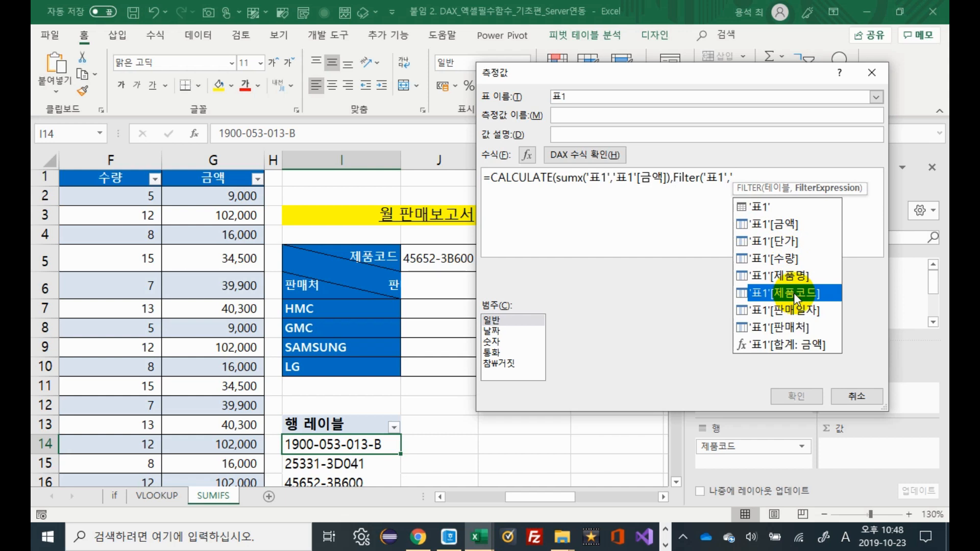
type("=")
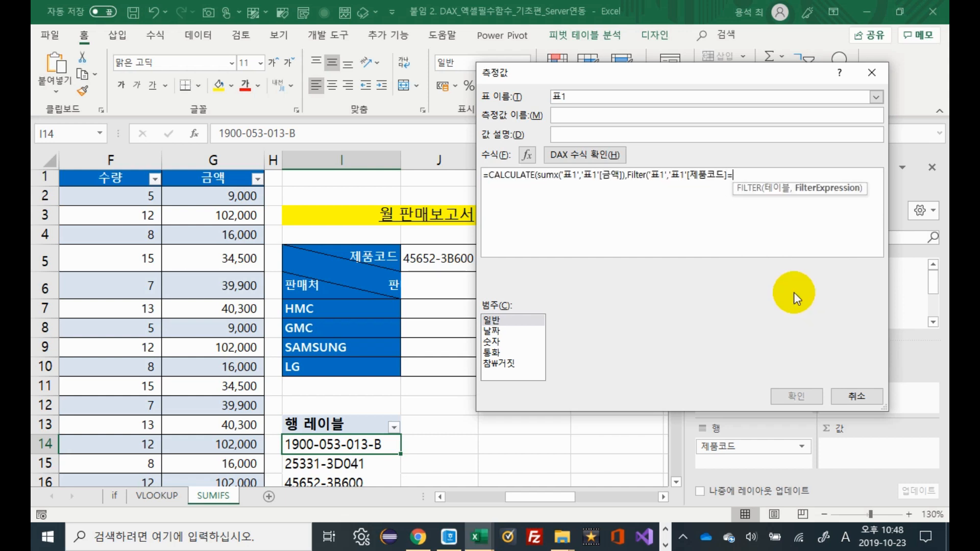
scroll(744, 250, "up", 1)
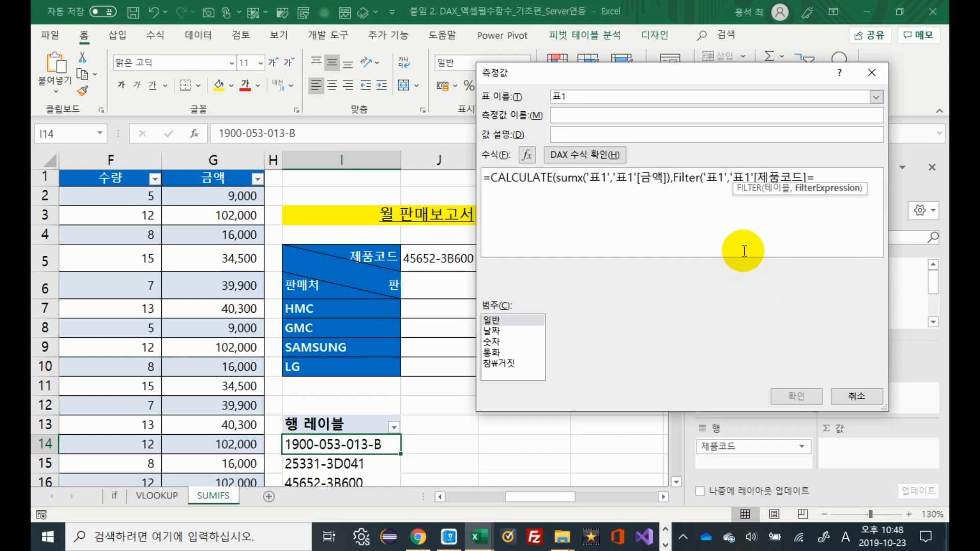
scroll(744, 251, "up", 1)
type("25331-3D041")
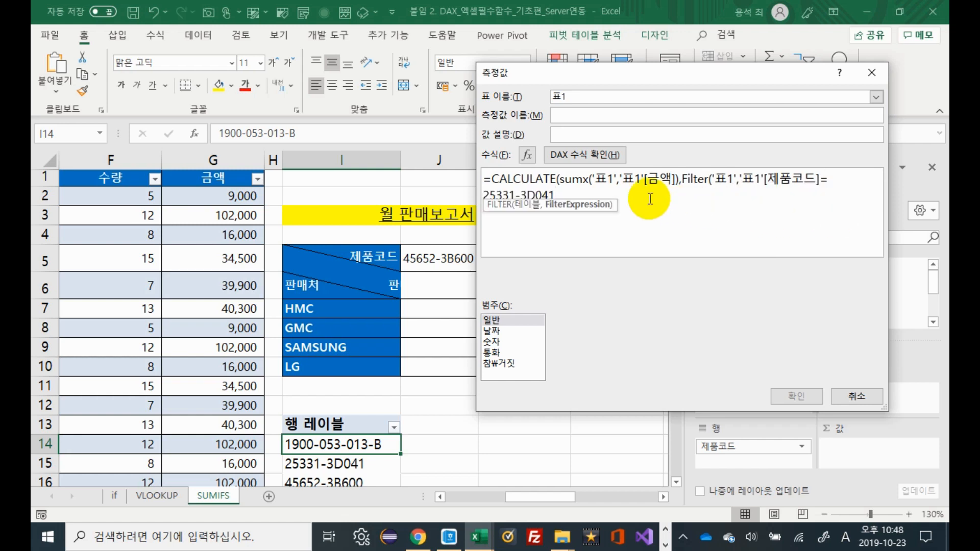
left_click(565, 194)
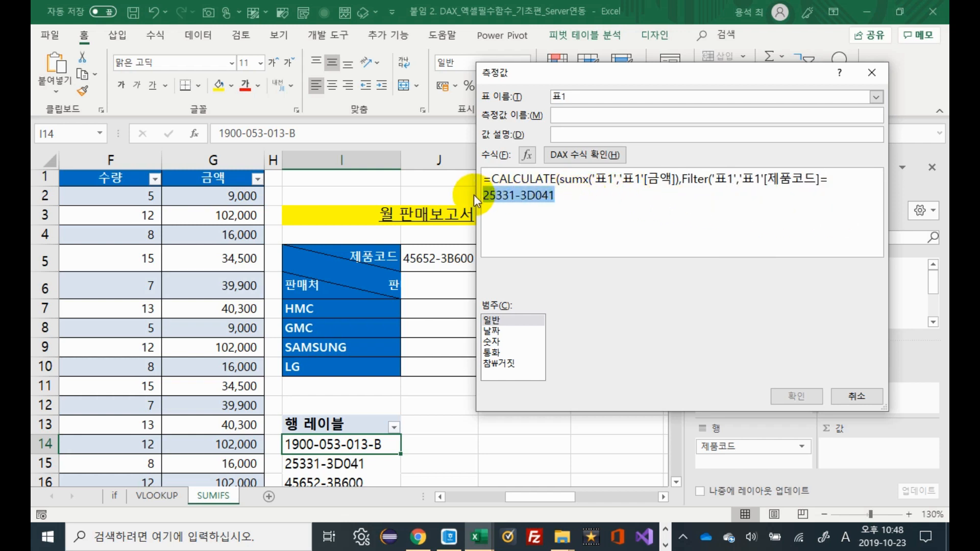
key("BackSpace")
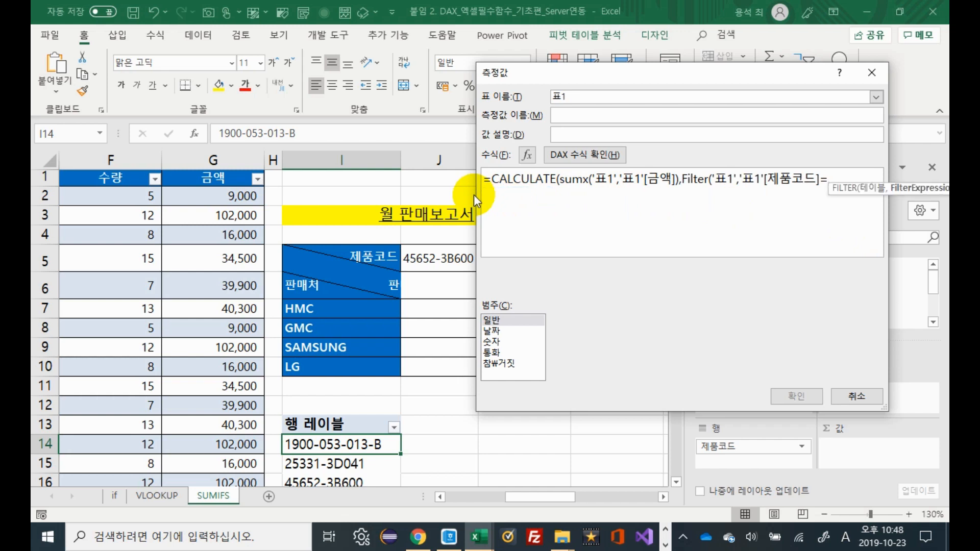
Complete the Filter condition on '표1'[제품코드] with the product code "25331-3D041" in quotation marks.
type("\"")
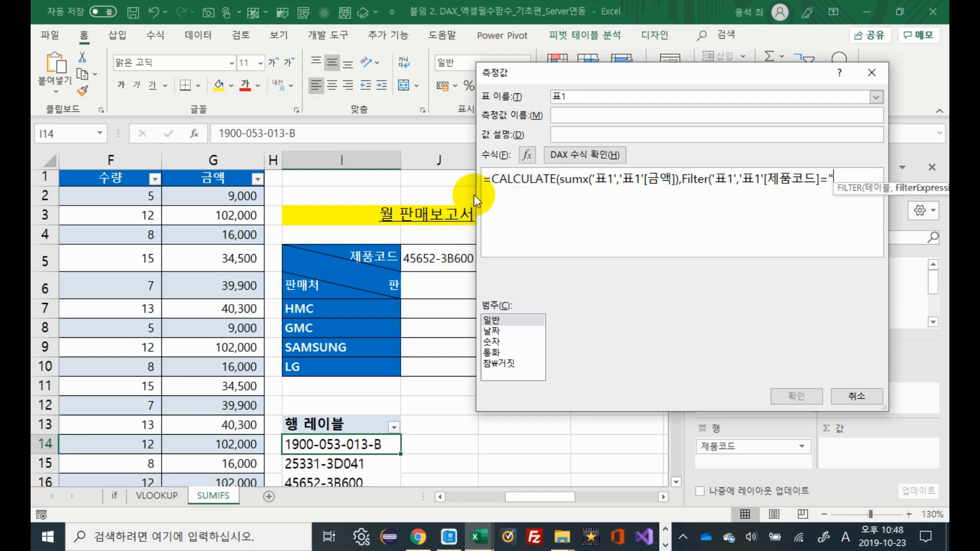
type("25331-3D041")
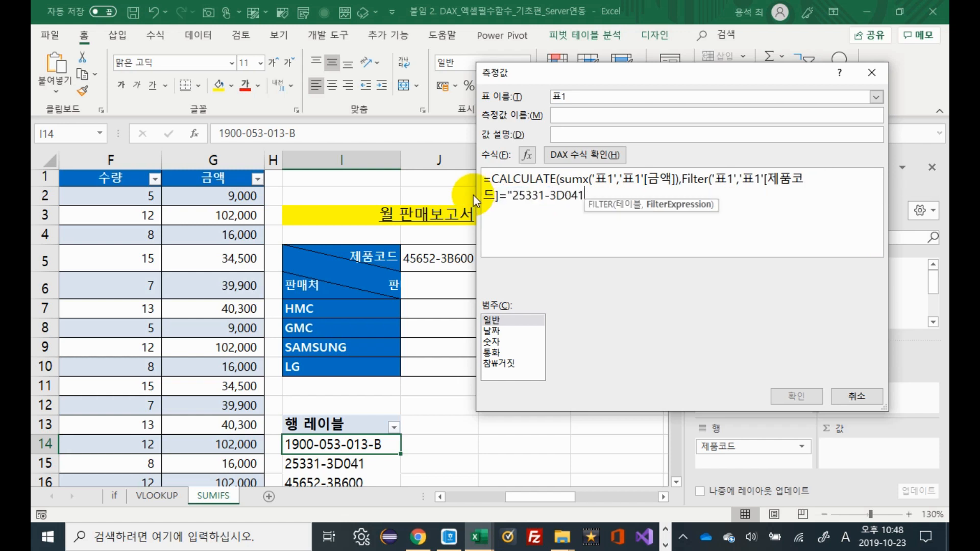
type("\"")
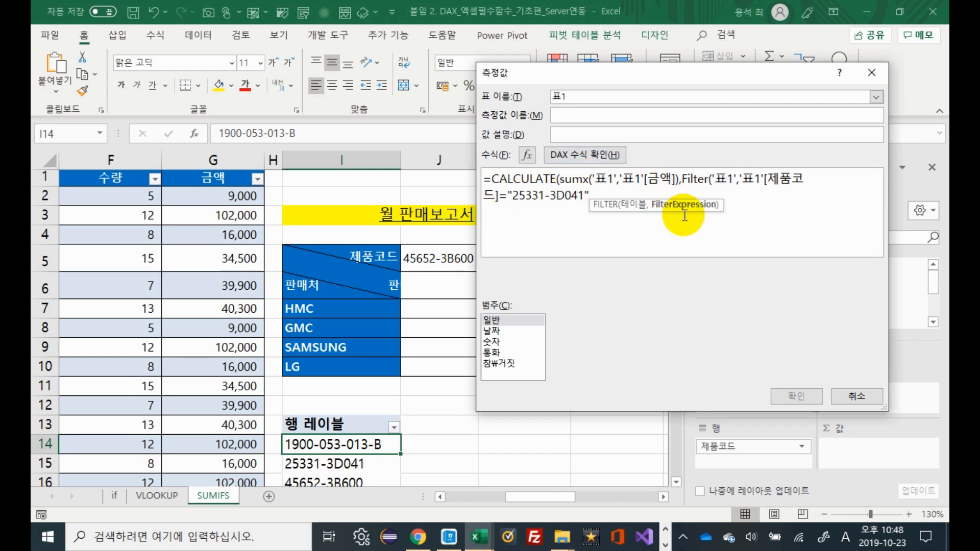
left_click_drag(683, 214, 653, 310)
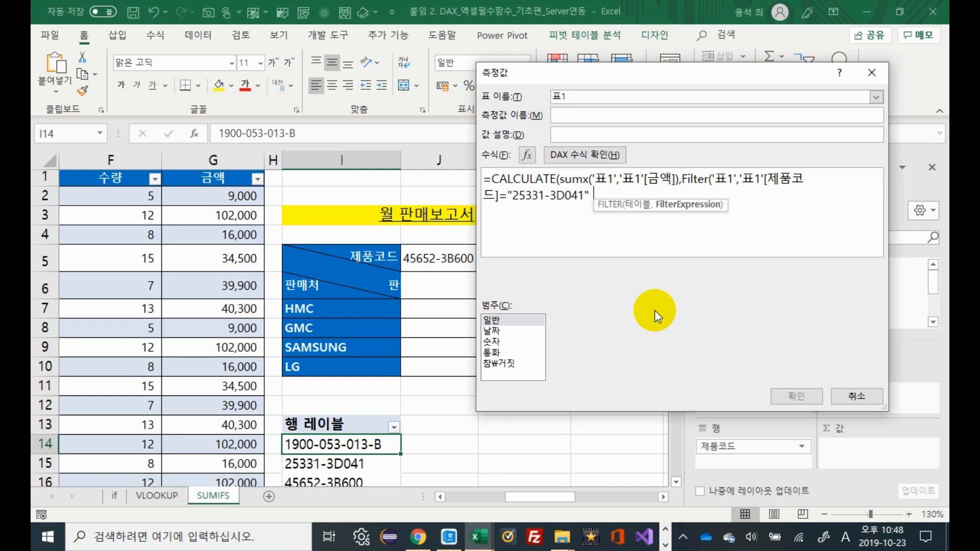
type("&&")
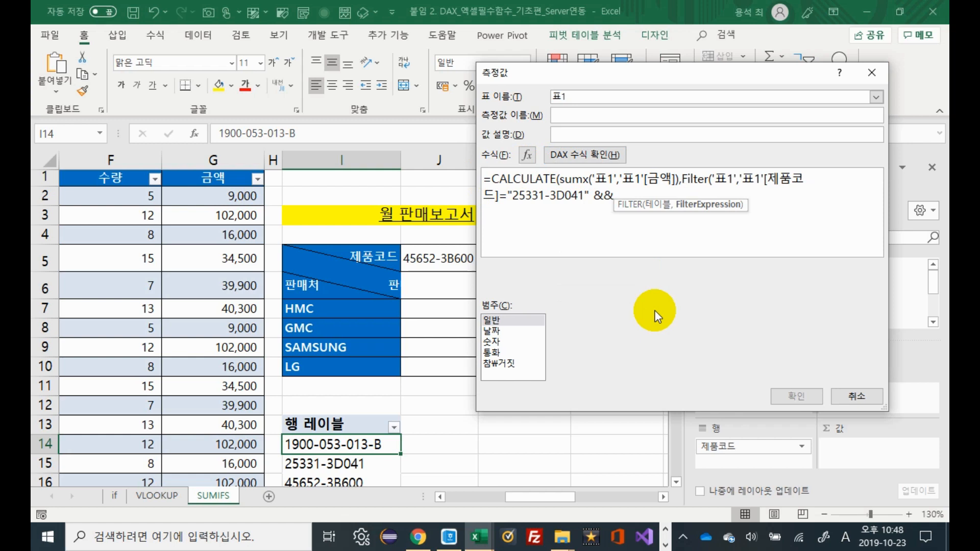
key("BackSpace")
key("BackSpace")
key("BackSpace")
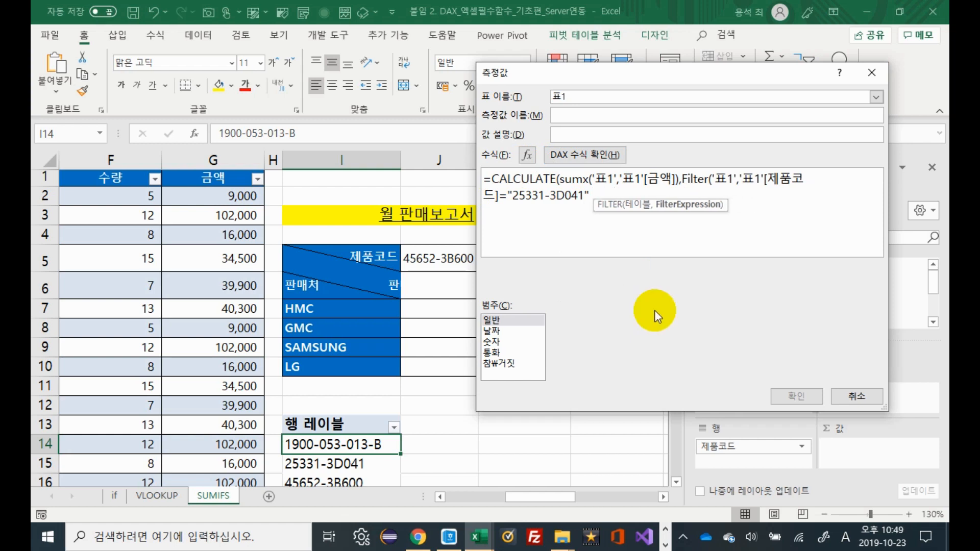
type("||")
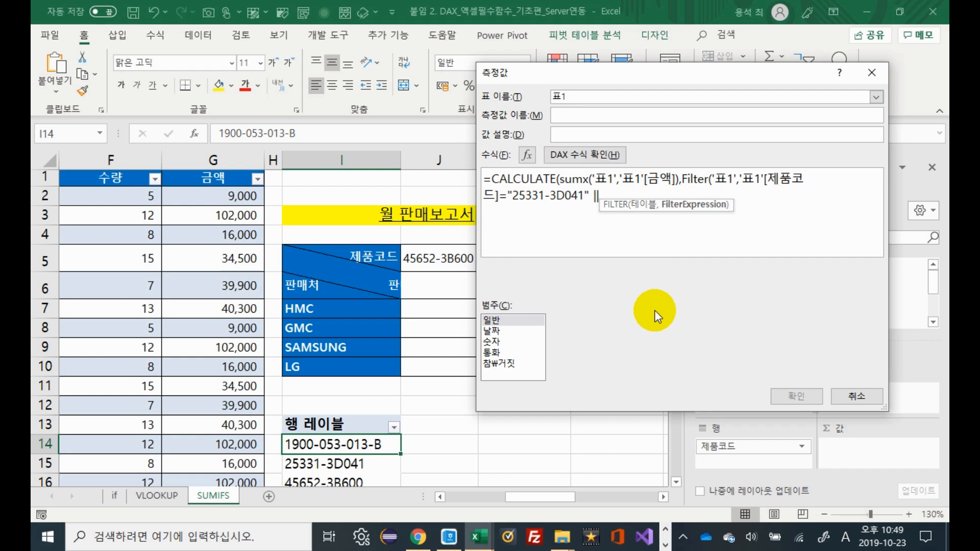
key("BackSpace")
key("BackSpace")
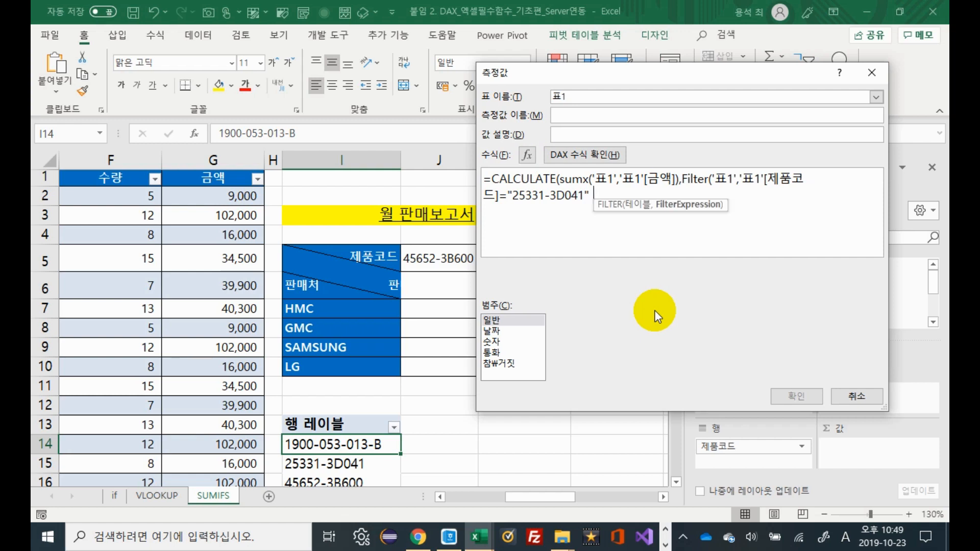
key("BackSpace")
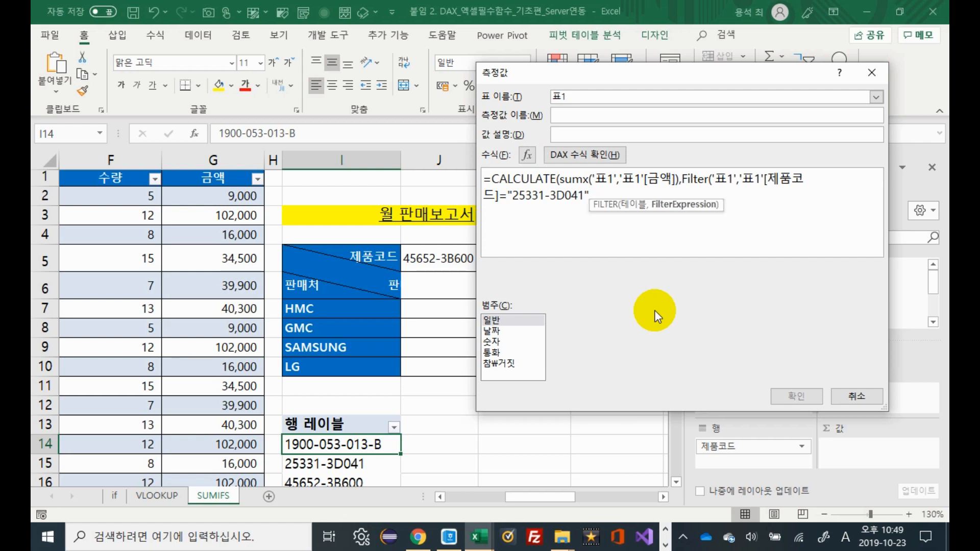
Close the Filter and CALCULATE parentheses in the formula and name the measure 3D041판매수량.
type(")")
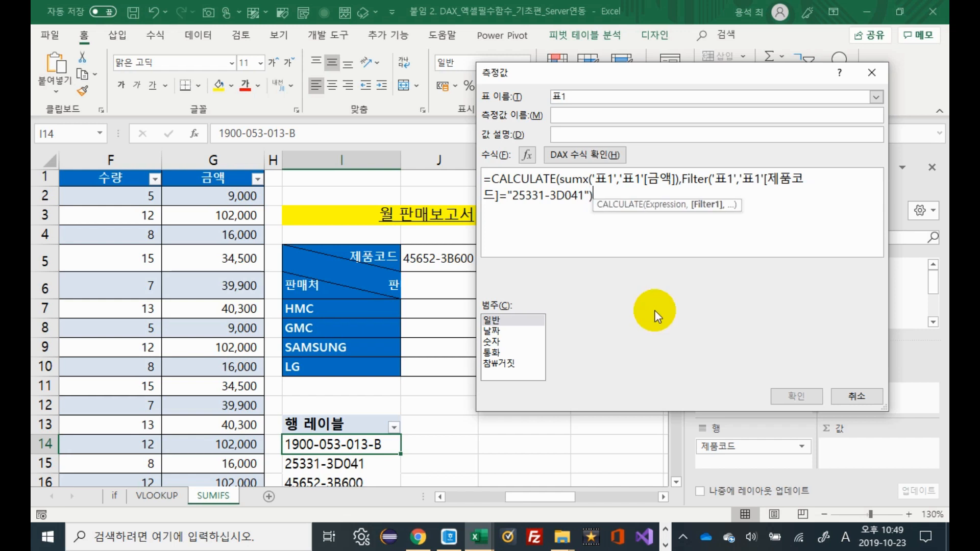
type(")")
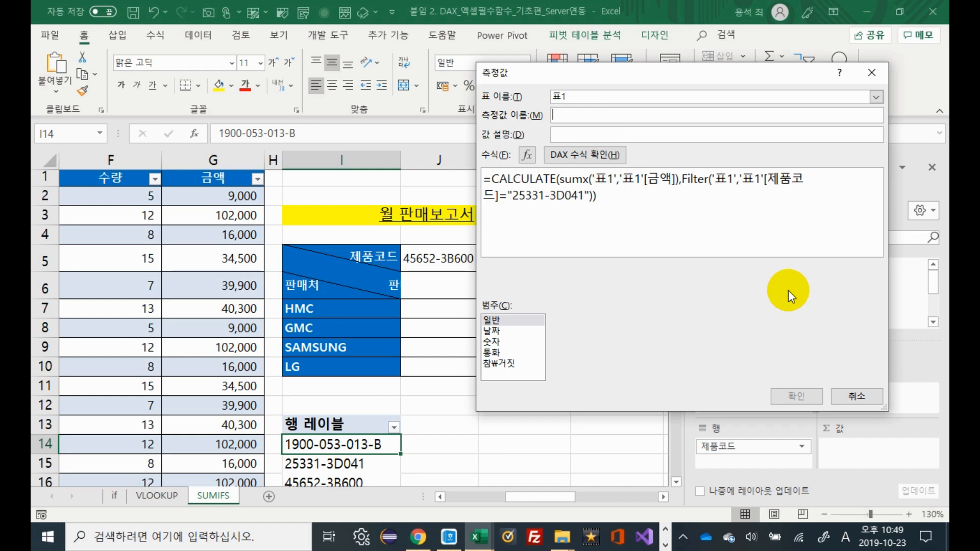
type("3")
key("Hangul")
type("ㅇ")
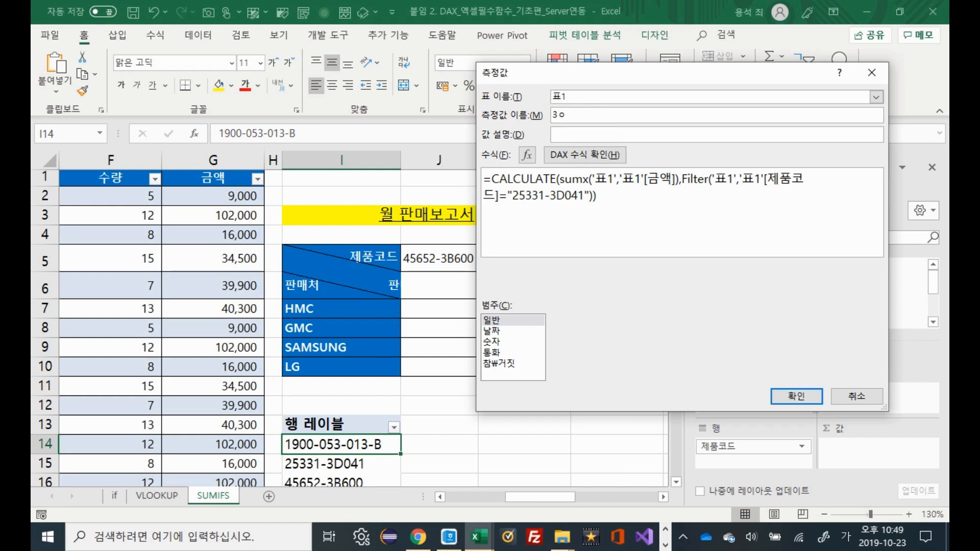
key("BackSpace")
key("Hangul")
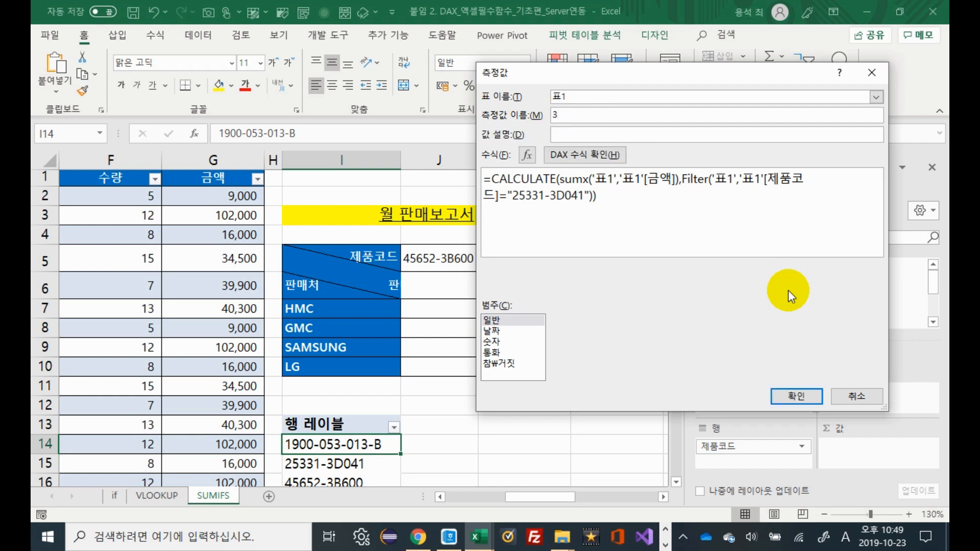
type("D041")
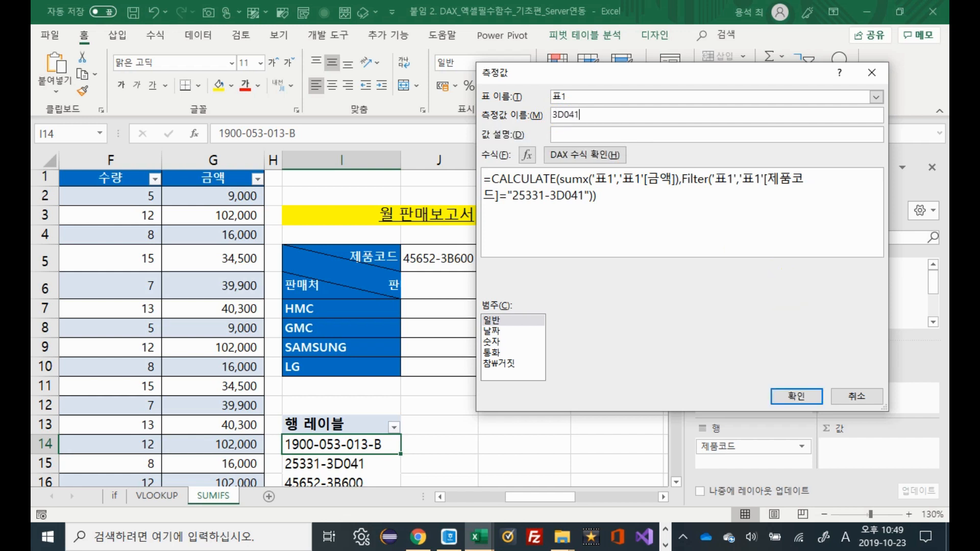
key("Hangul")
type("판맷")
type("수량")
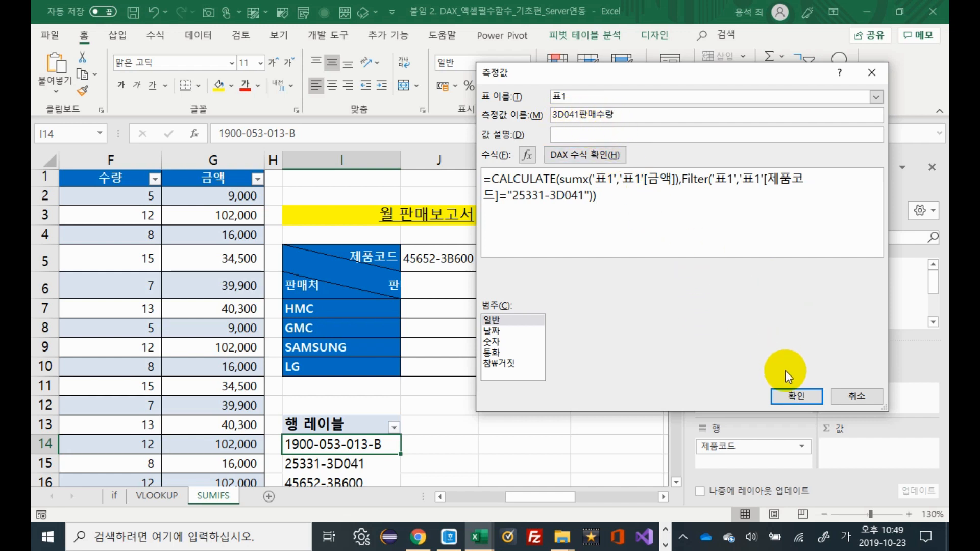
Check the DAX formula, save the measure, and add 3D041판매수량 to the values of the pivot table.
left_click(614, 152)
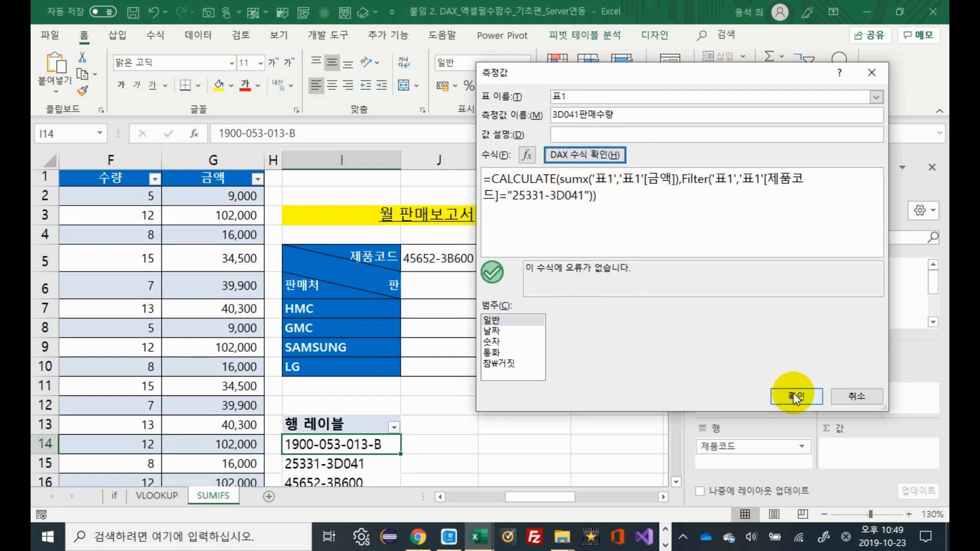
left_click(794, 393)
left_click_drag(932, 289, 933, 312)
left_click_drag(806, 311, 849, 444)
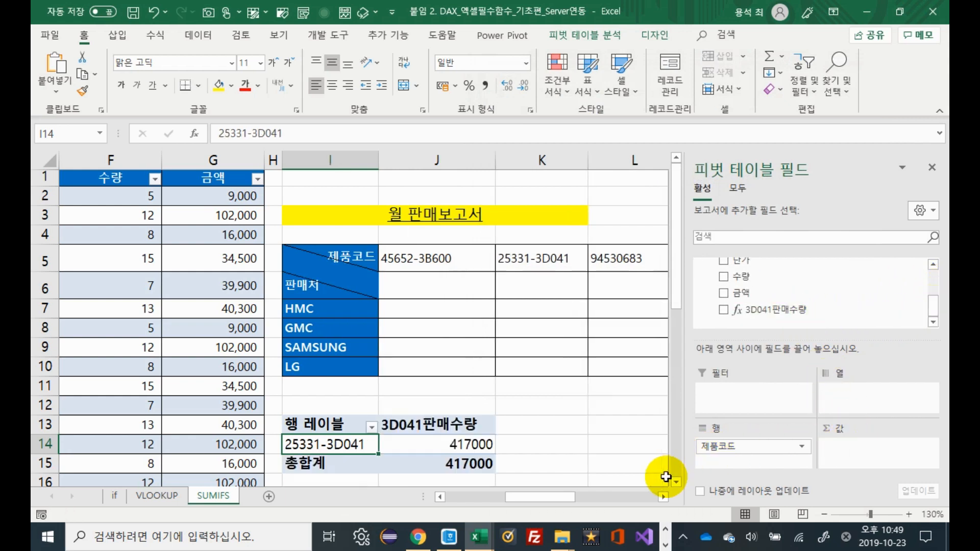
left_click_drag(676, 292, 635, 343)
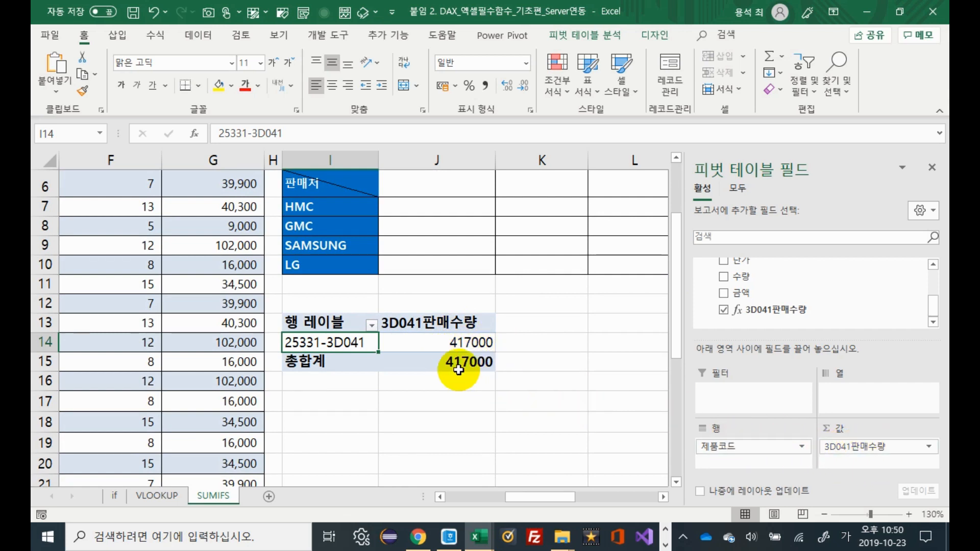
mouse_move(345, 341)
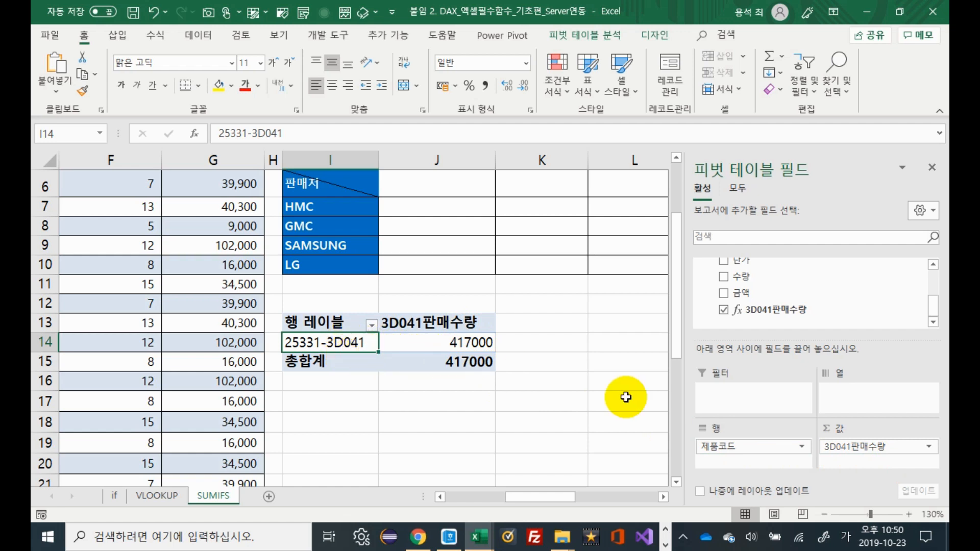
Remove 3D041판매수량 from the pivot table's values and add it back again.
left_click_drag(898, 447, 408, 403)
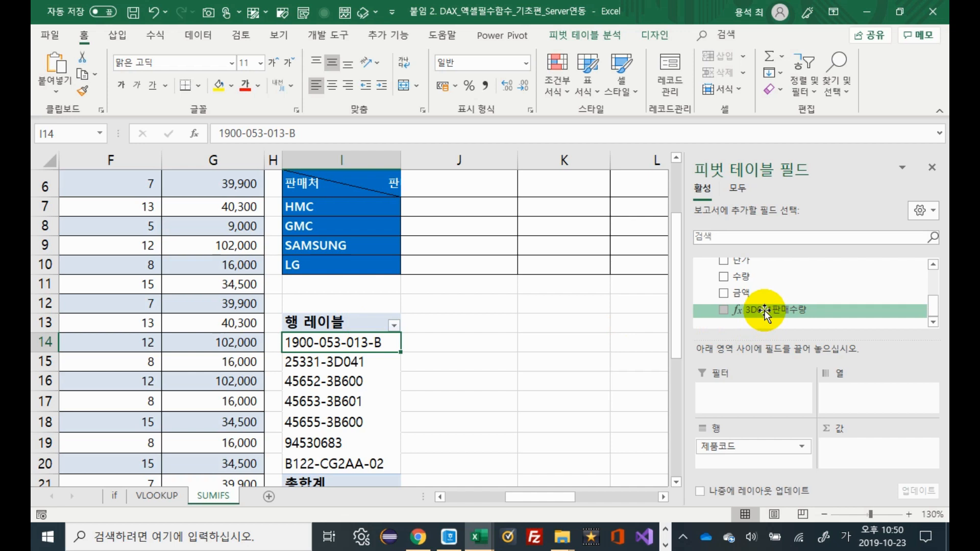
left_click_drag(764, 311, 869, 449)
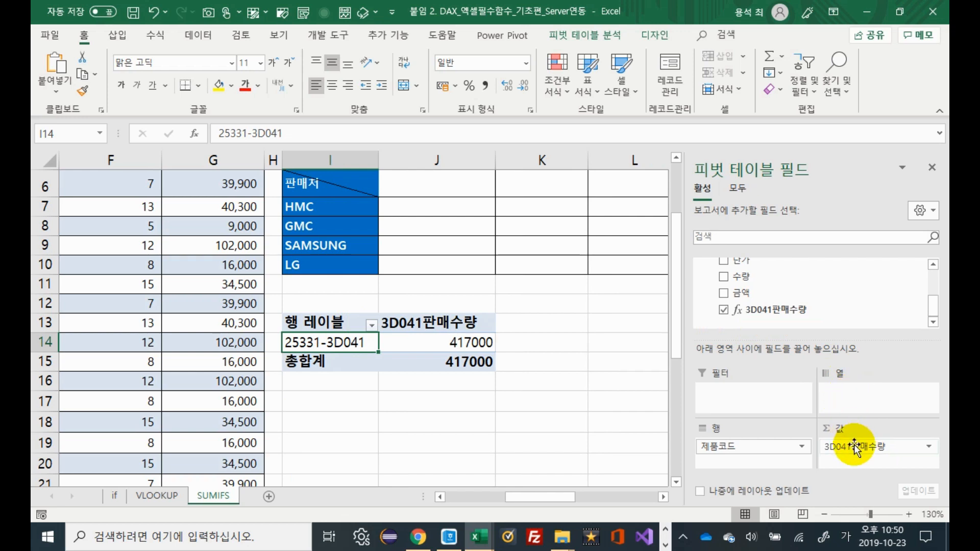
left_click(853, 445)
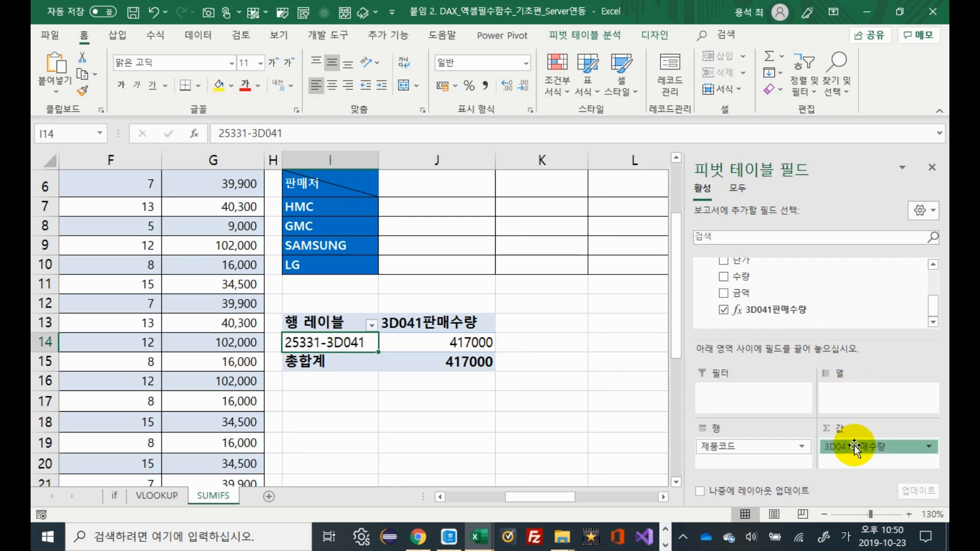
Edit the 3D041판매수량 measure to drop its Filter argument, so the formula is =CALCULATE(sumx('표1','표1'[금액])), and save it.
left_click(746, 312)
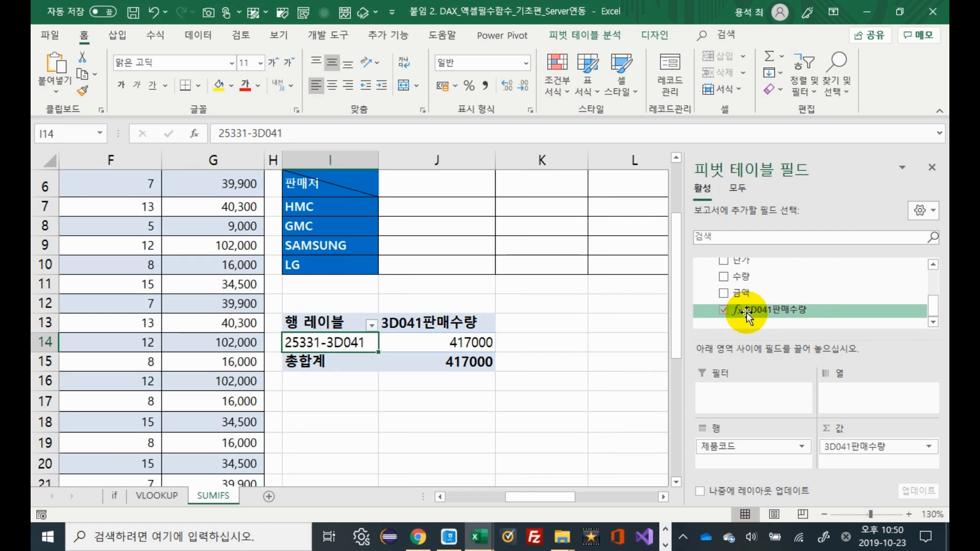
right_click(745, 313)
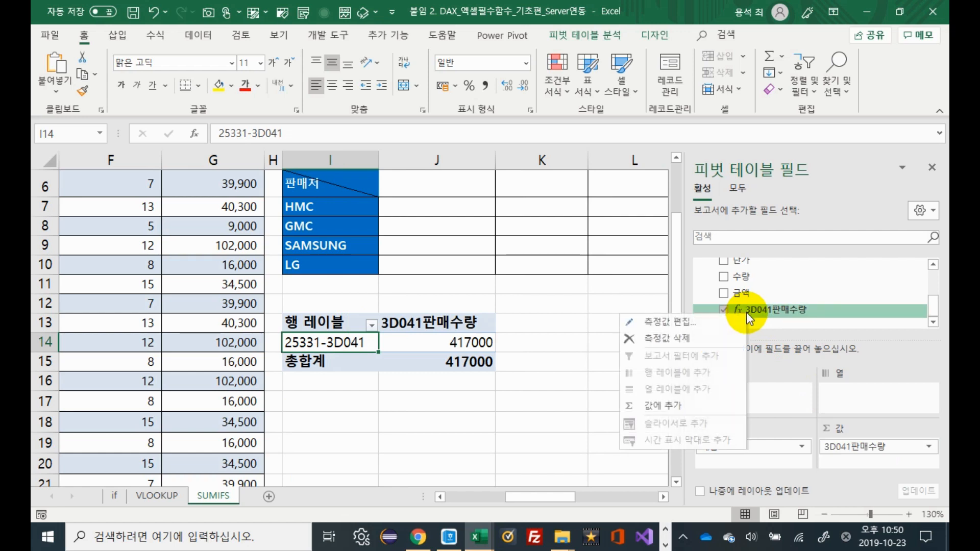
left_click(713, 323)
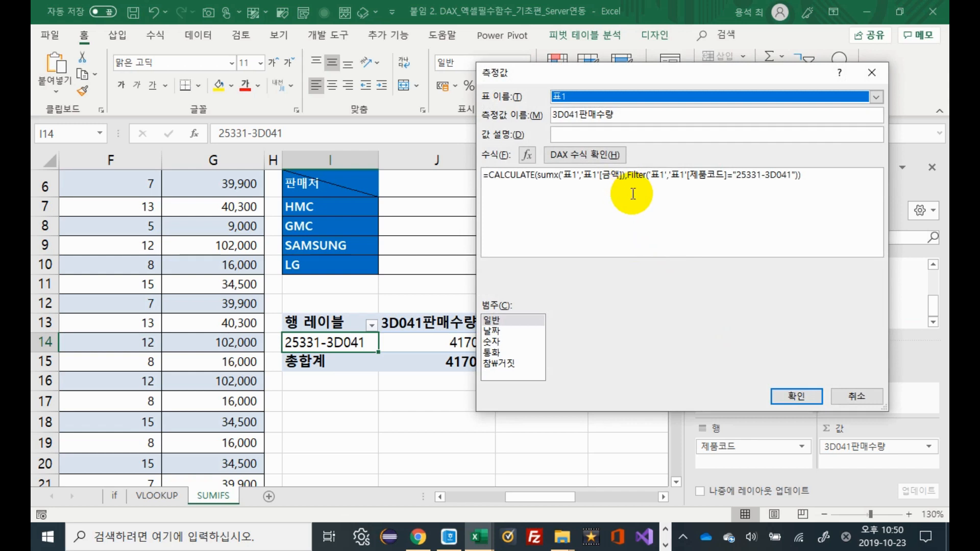
scroll(641, 211, "up", 2)
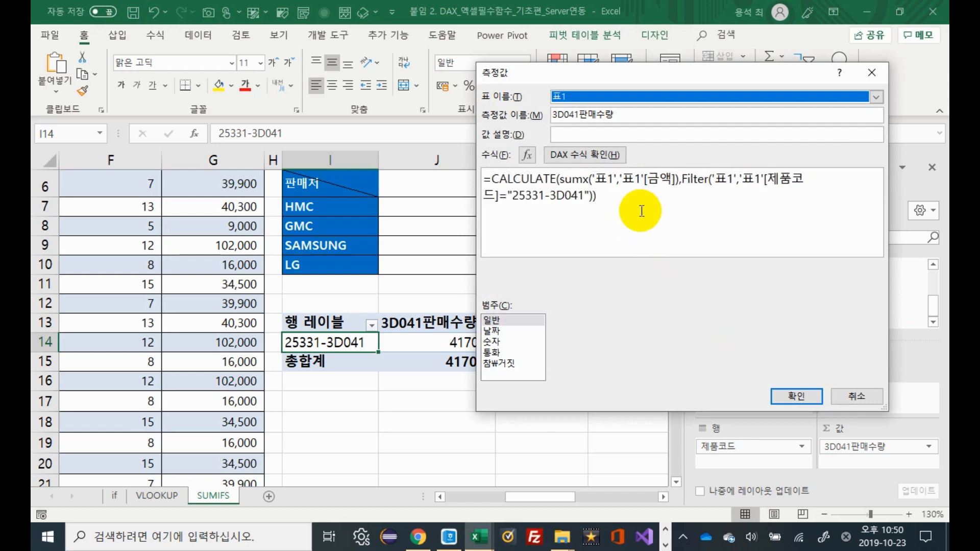
left_click_drag(682, 181, 672, 206)
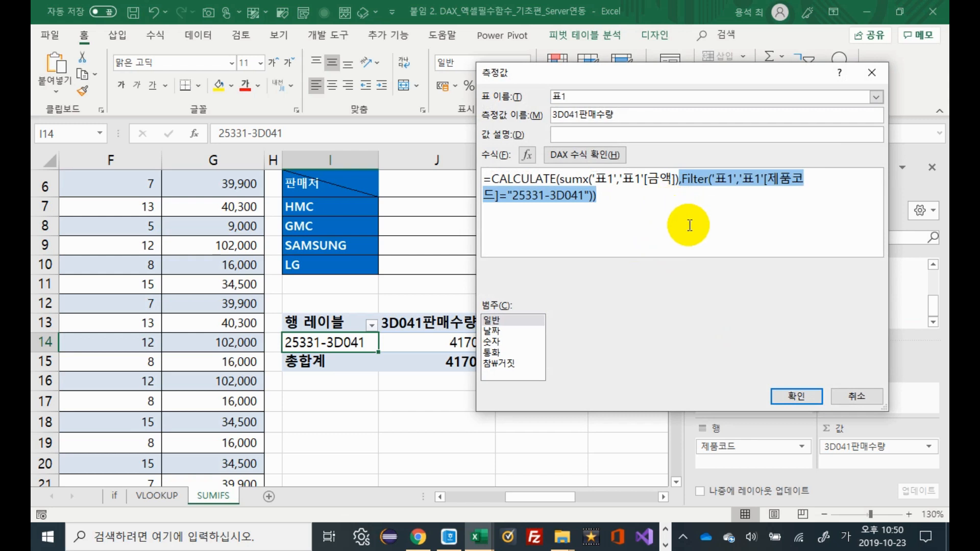
key("Delete")
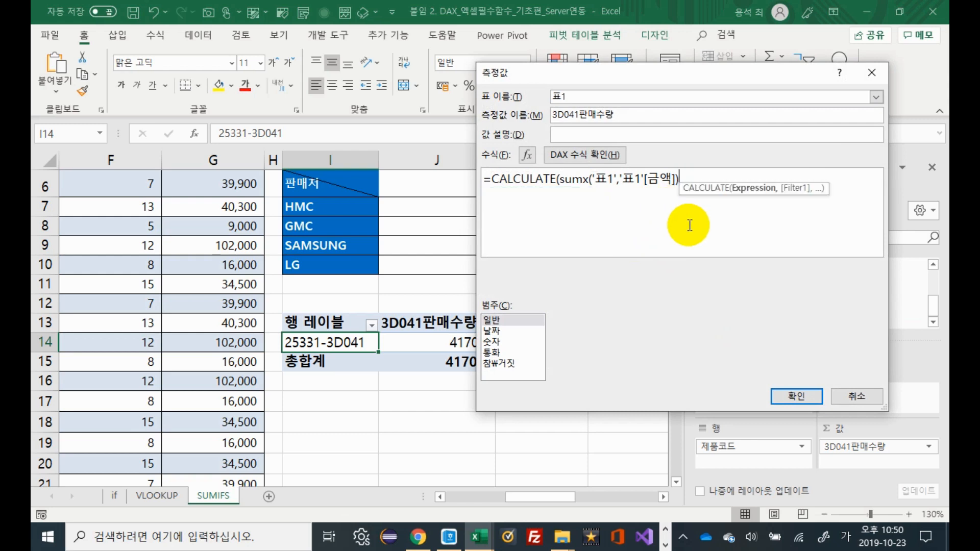
type(")")
left_click(775, 394)
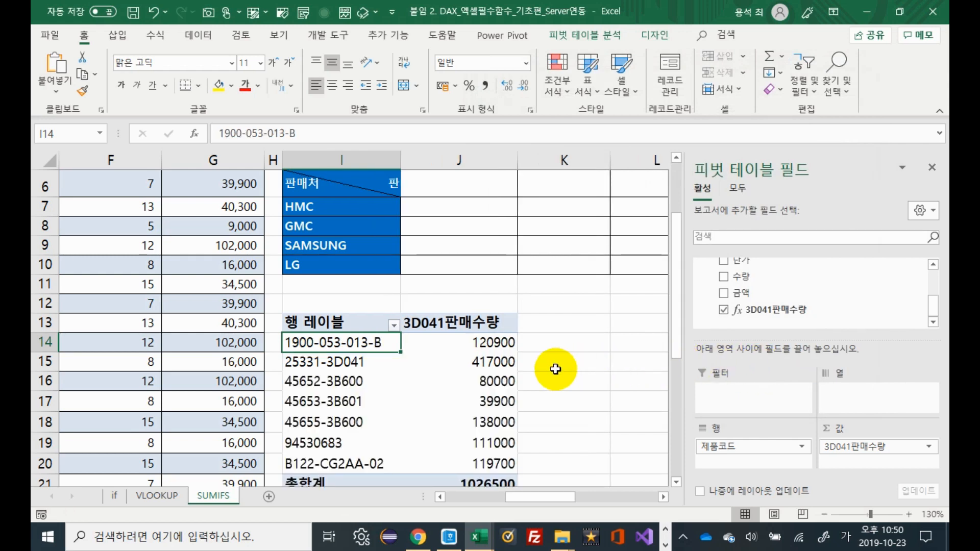